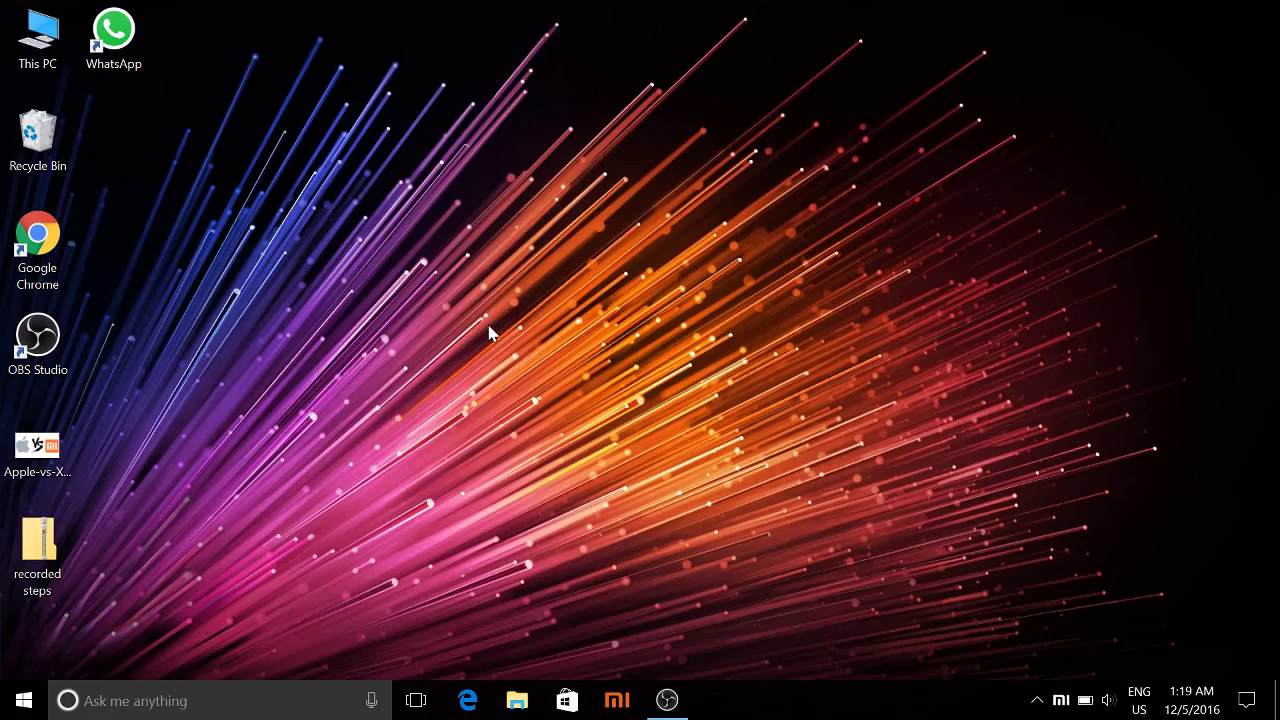
# Open Display settings from the desktop shortcut menu and scroll down the System list
pyautogui.rightClick(540, 352)
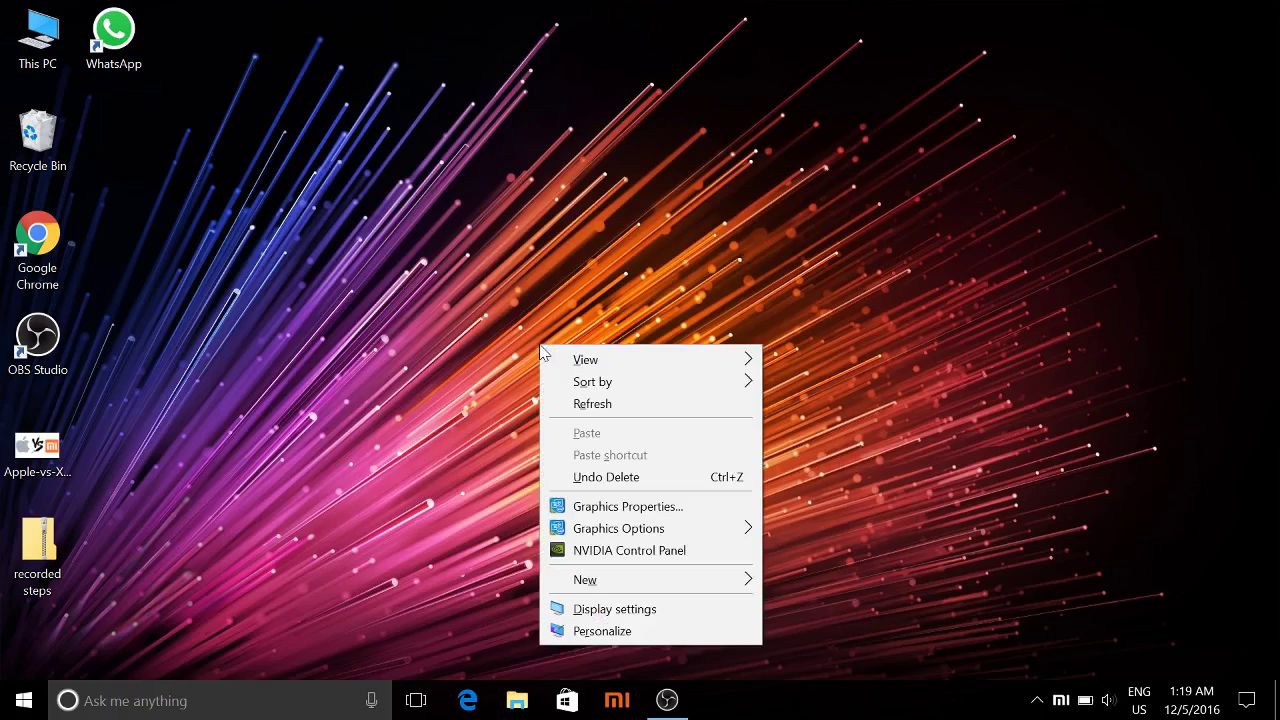
pyautogui.click(604, 612)
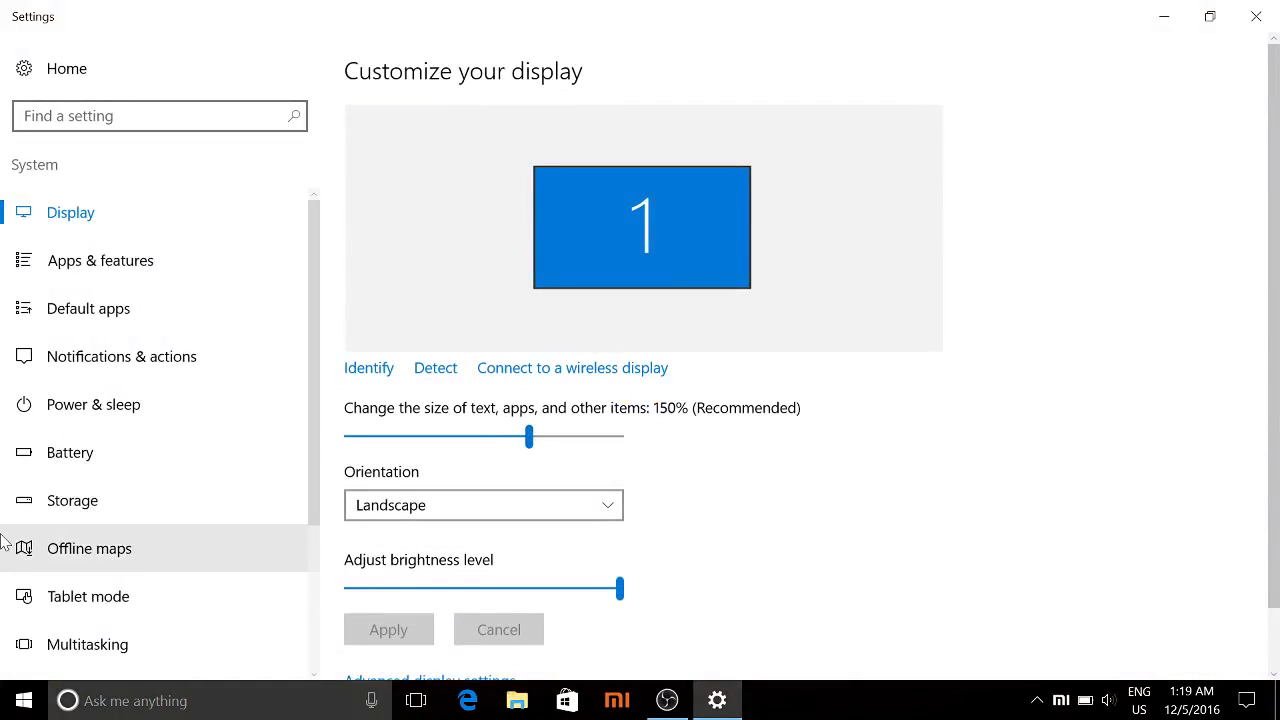
pyautogui.scroll(-5, 117, 474)
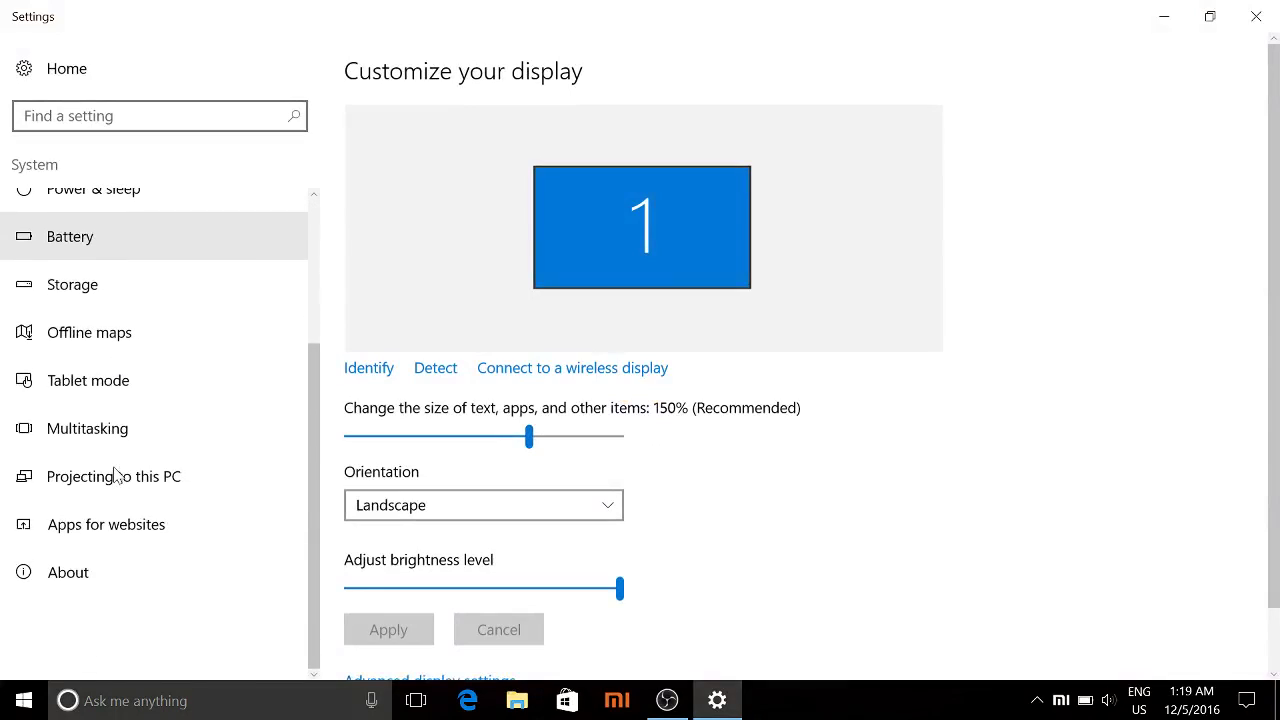
pyautogui.click(98, 580)
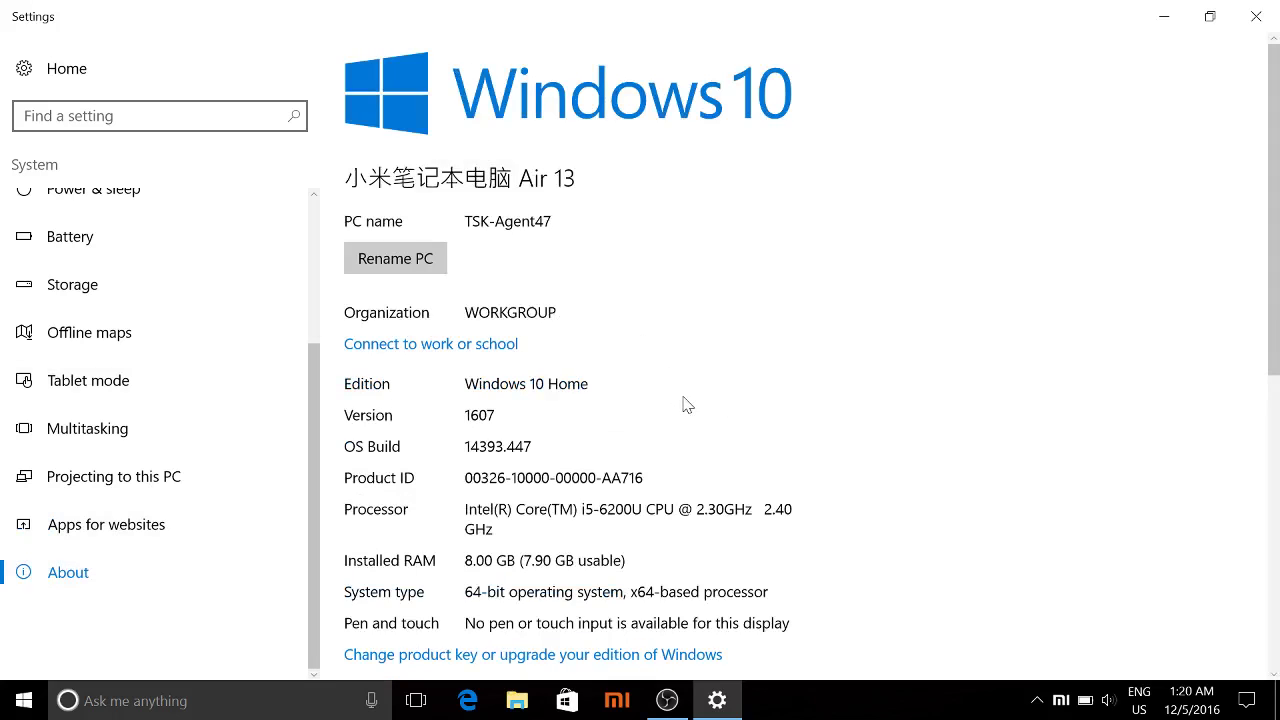
pyautogui.scroll(-1, 685, 403)
pyautogui.scroll(1, 687, 403)
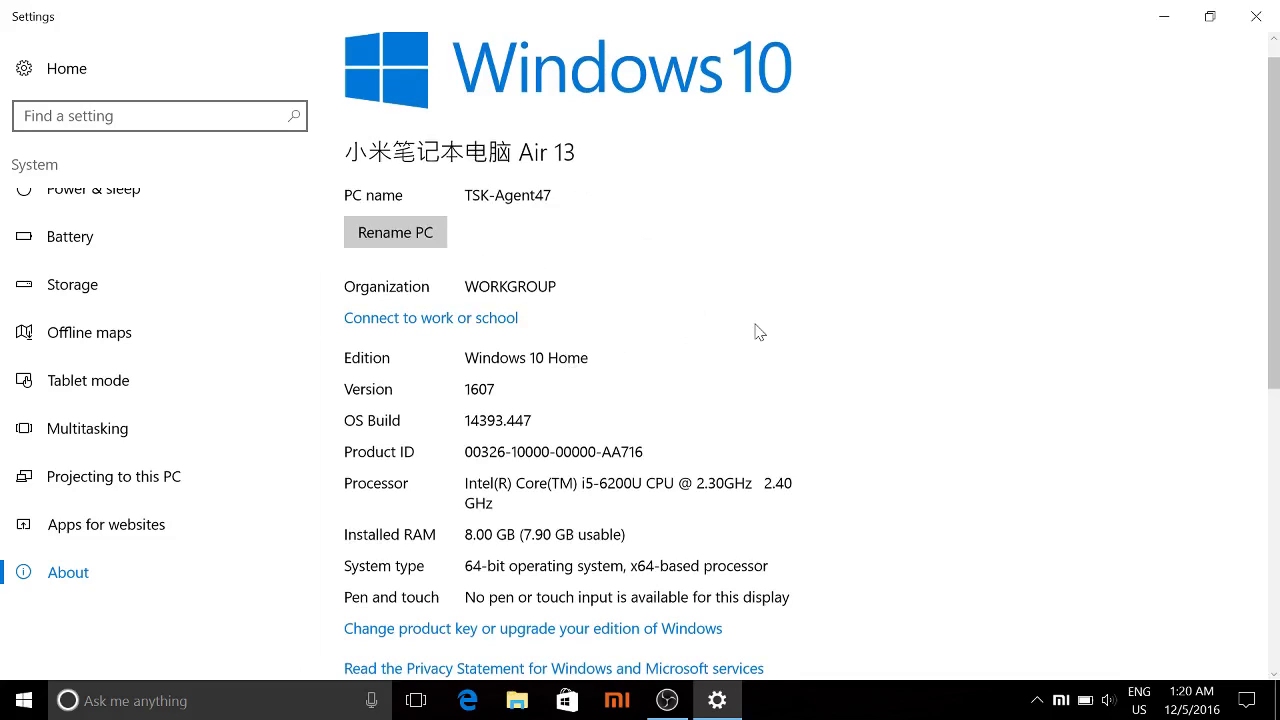
pyautogui.scroll(-1, 754, 434)
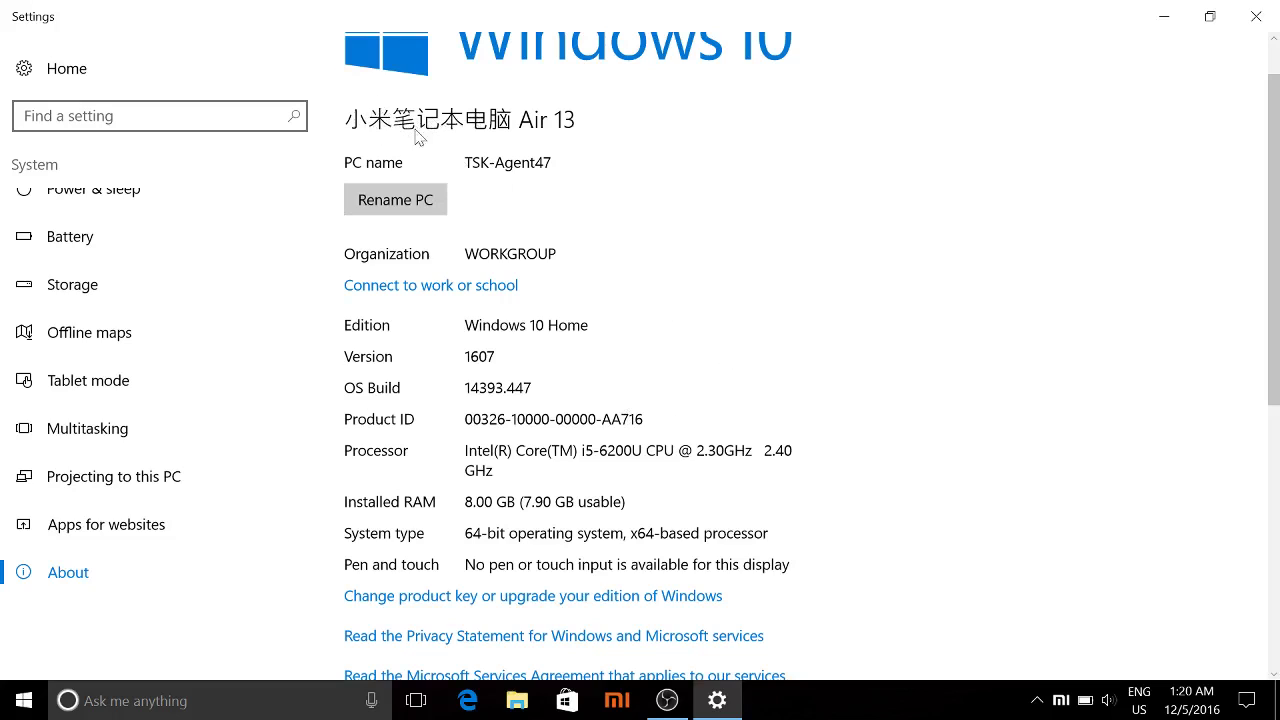
pyautogui.scroll(-2, 686, 414)
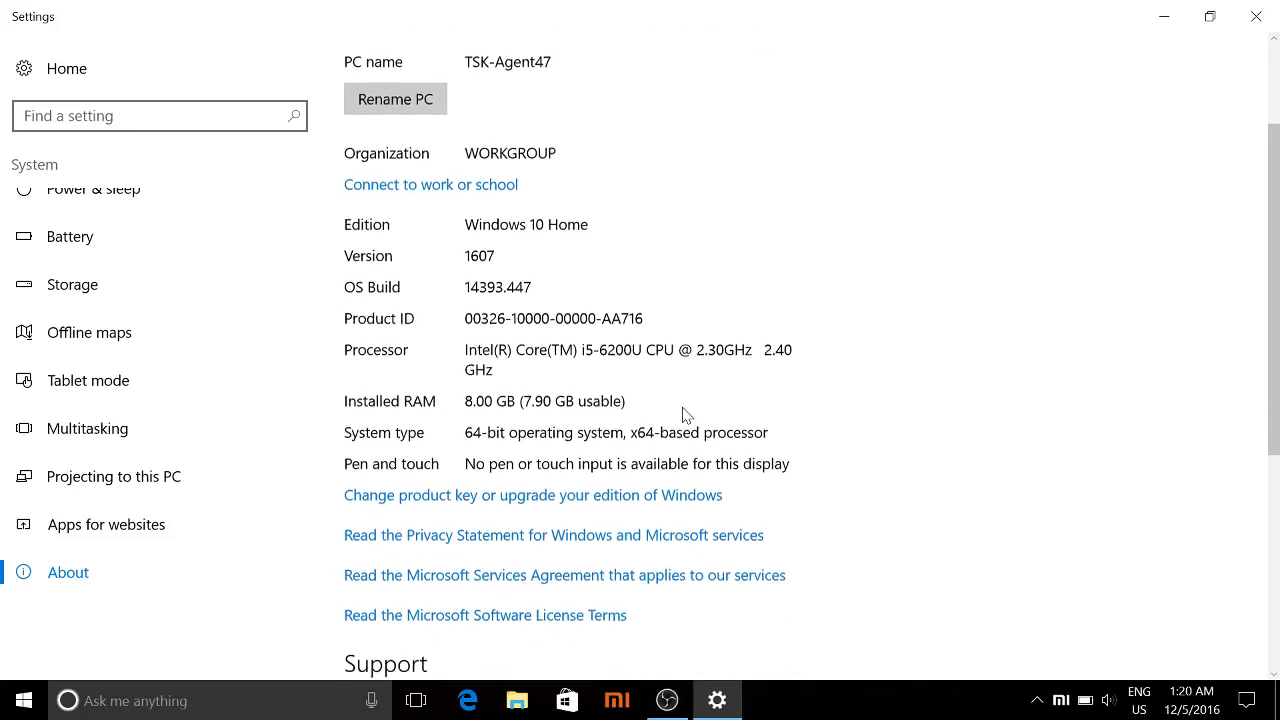
pyautogui.scroll(3, 686, 414)
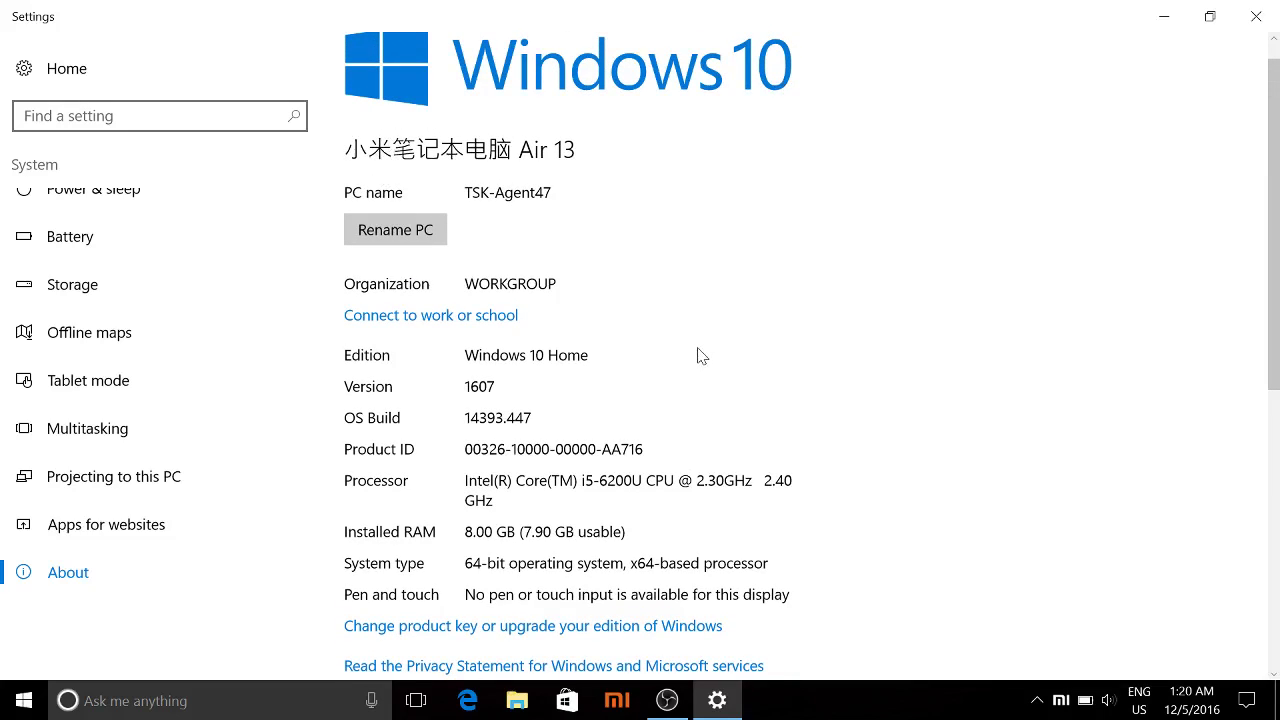
pyautogui.scroll(-3, 700, 355)
pyautogui.scroll(3, 700, 355)
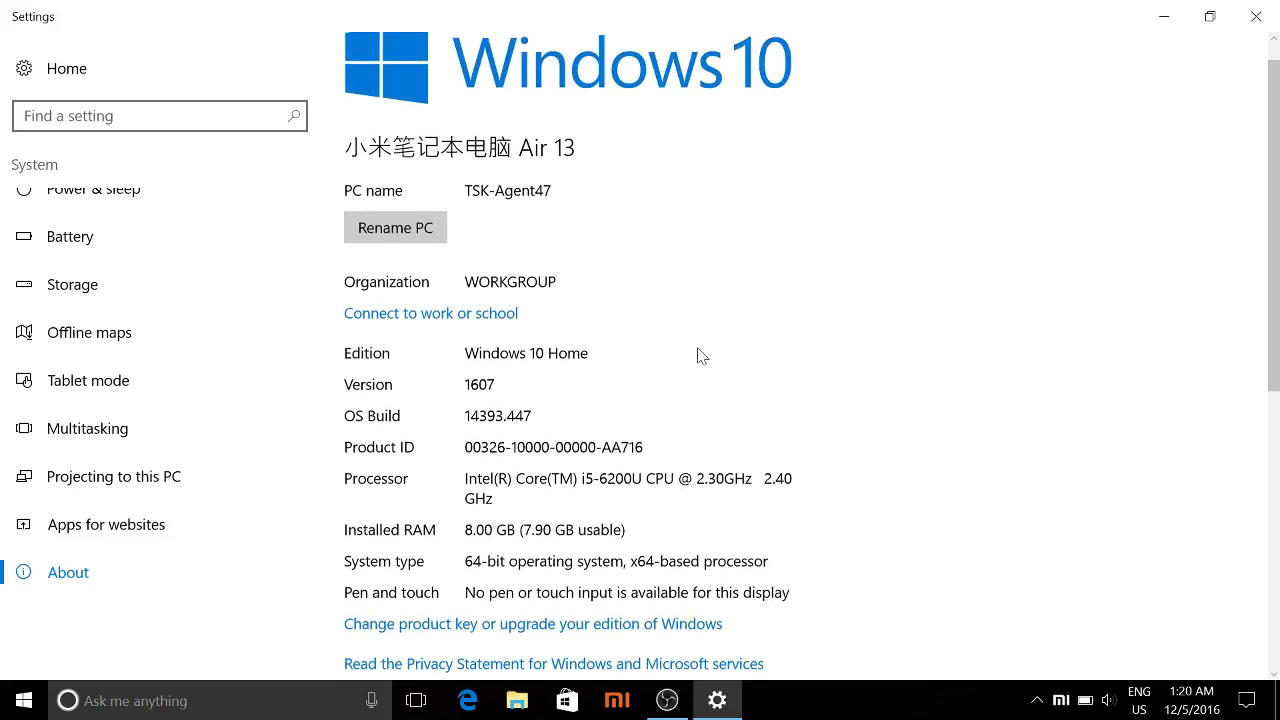
pyautogui.scroll(-3, 690, 380)
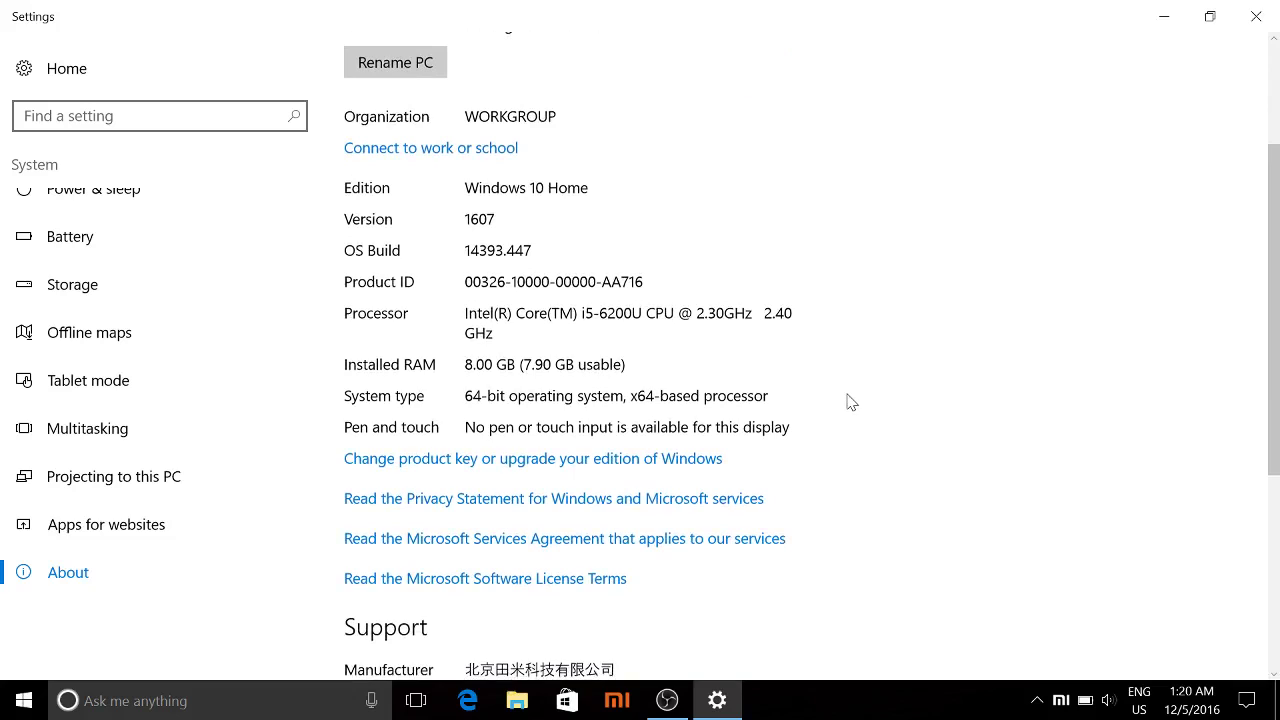
pyautogui.scroll(-3, 850, 402)
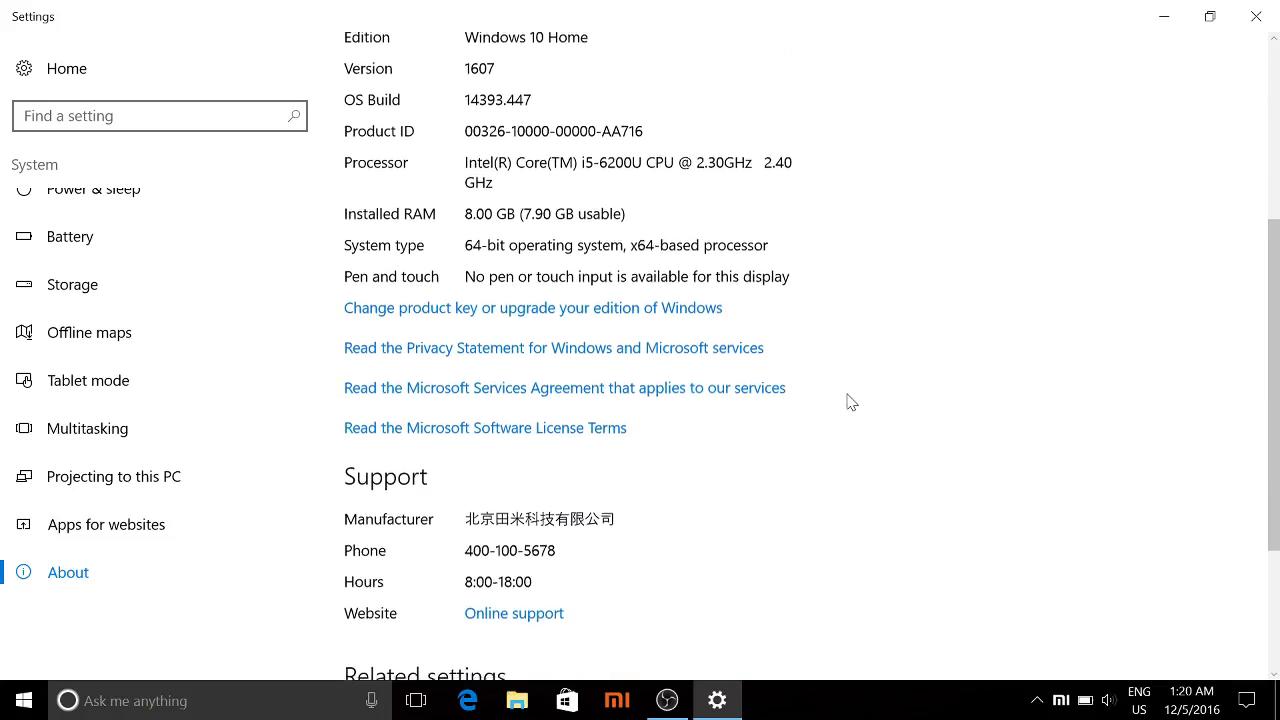
pyautogui.scroll(-2, 850, 402)
pyautogui.scroll(4, 850, 402)
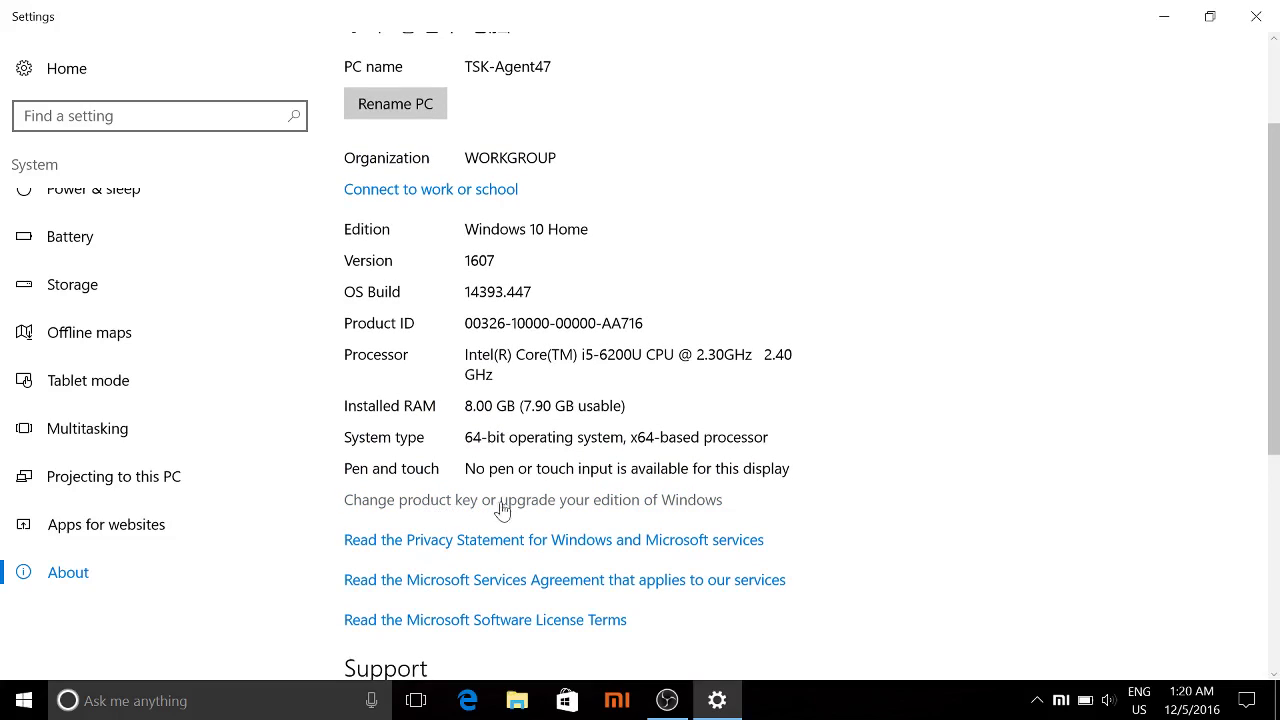
# Choose to upgrade the Windows 10 Home edition and start changing the product key
pyautogui.click(626, 500)
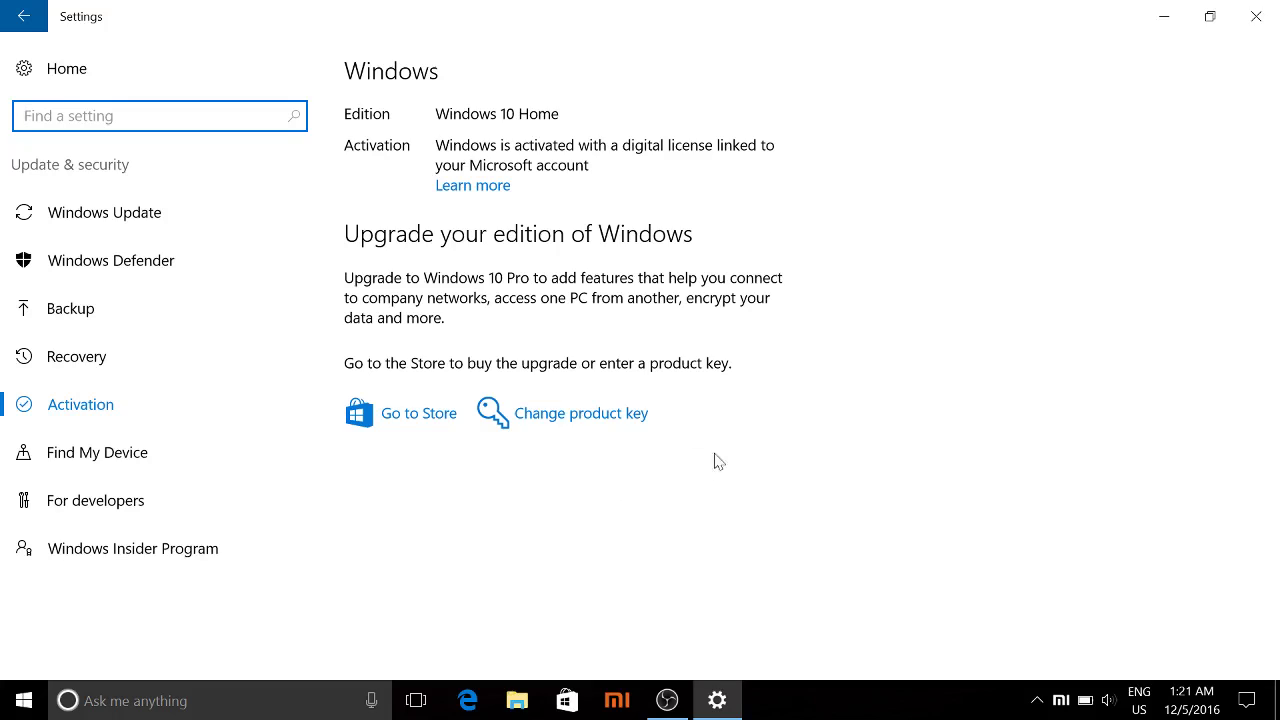
pyautogui.click(585, 415)
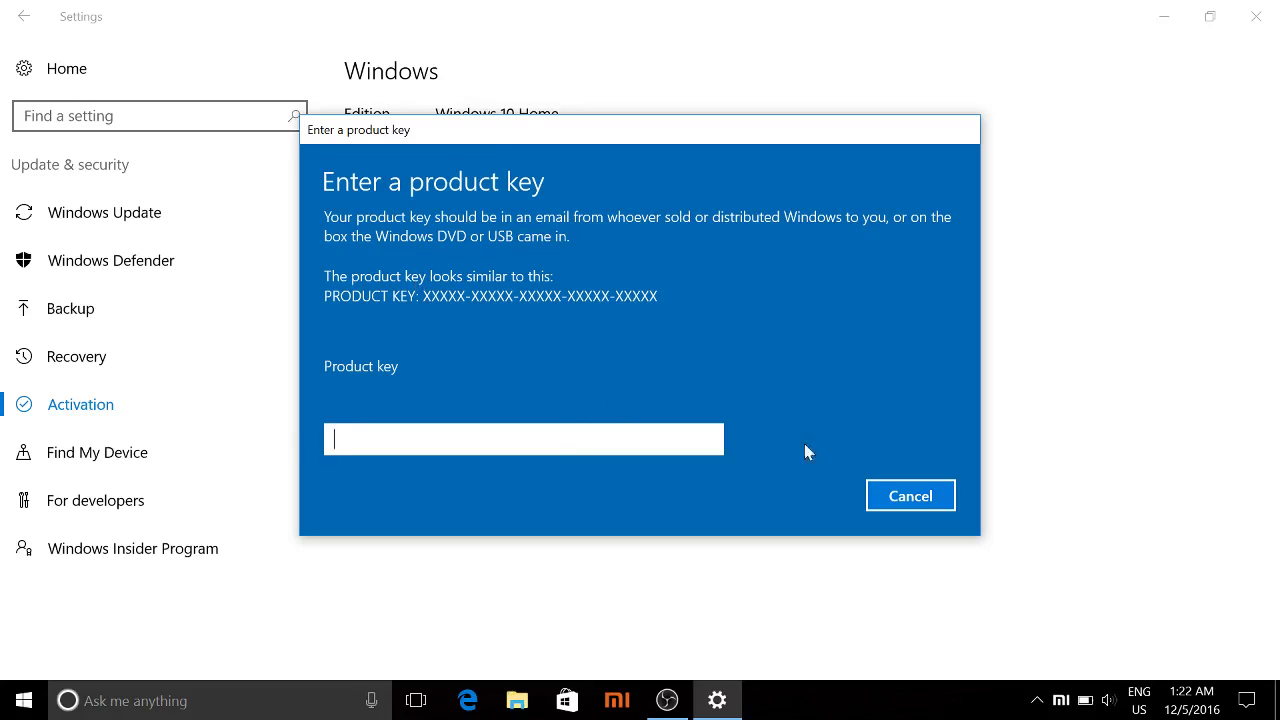
# Cancel the Enter a product key dialog without entering any key
pyautogui.click(903, 494)
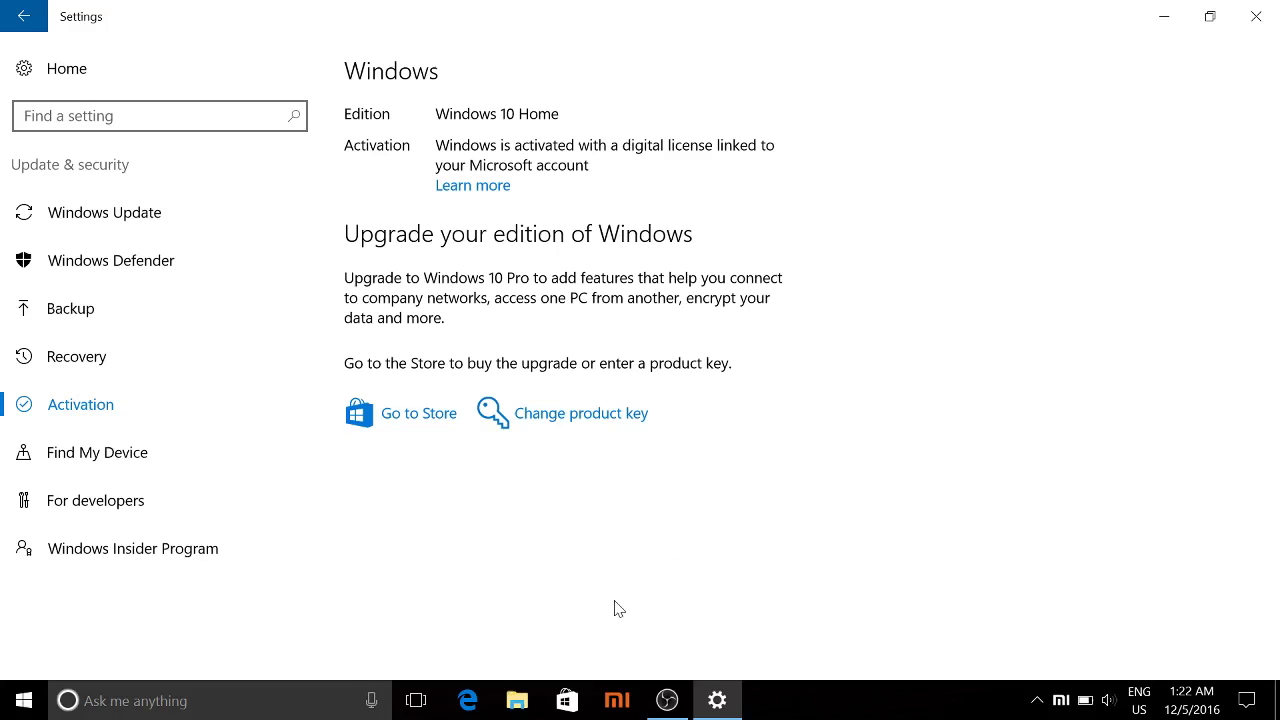
# Launch Edge and open the suggested go.microsoft.com link after typing 'micros'
pyautogui.click(467, 700)
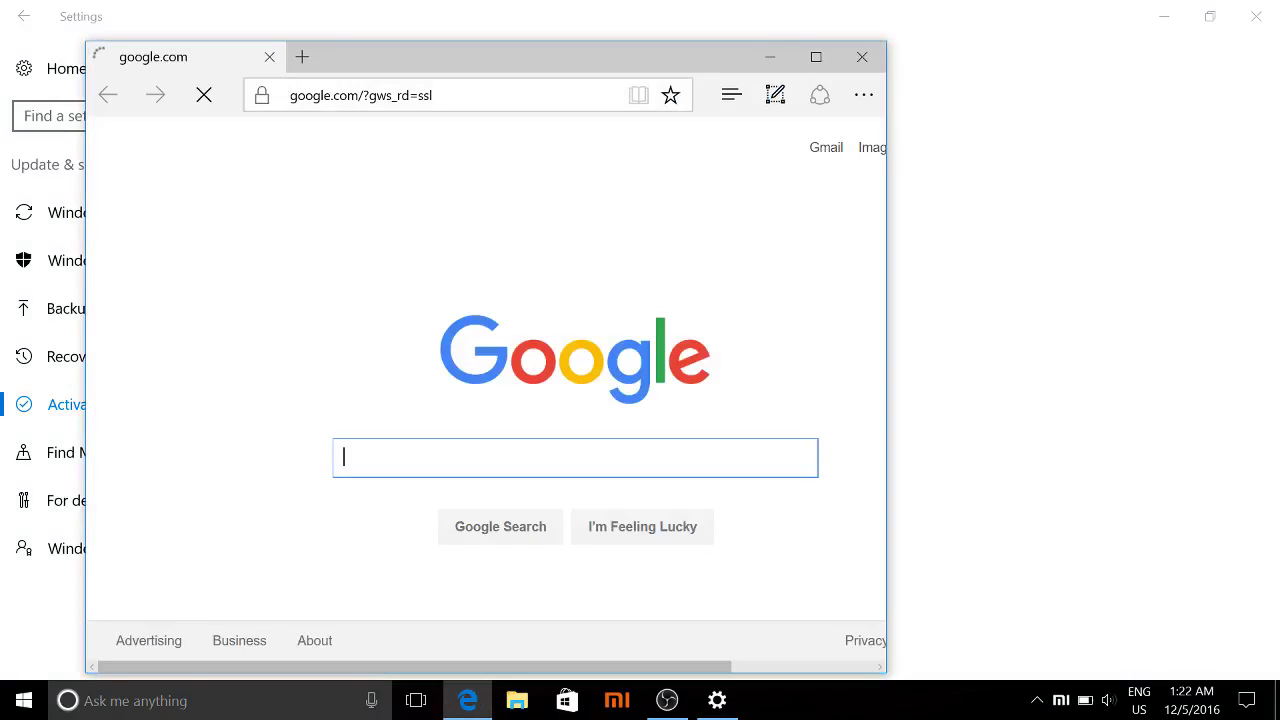
pyautogui.click(597, 90)
pyautogui.write('micros')
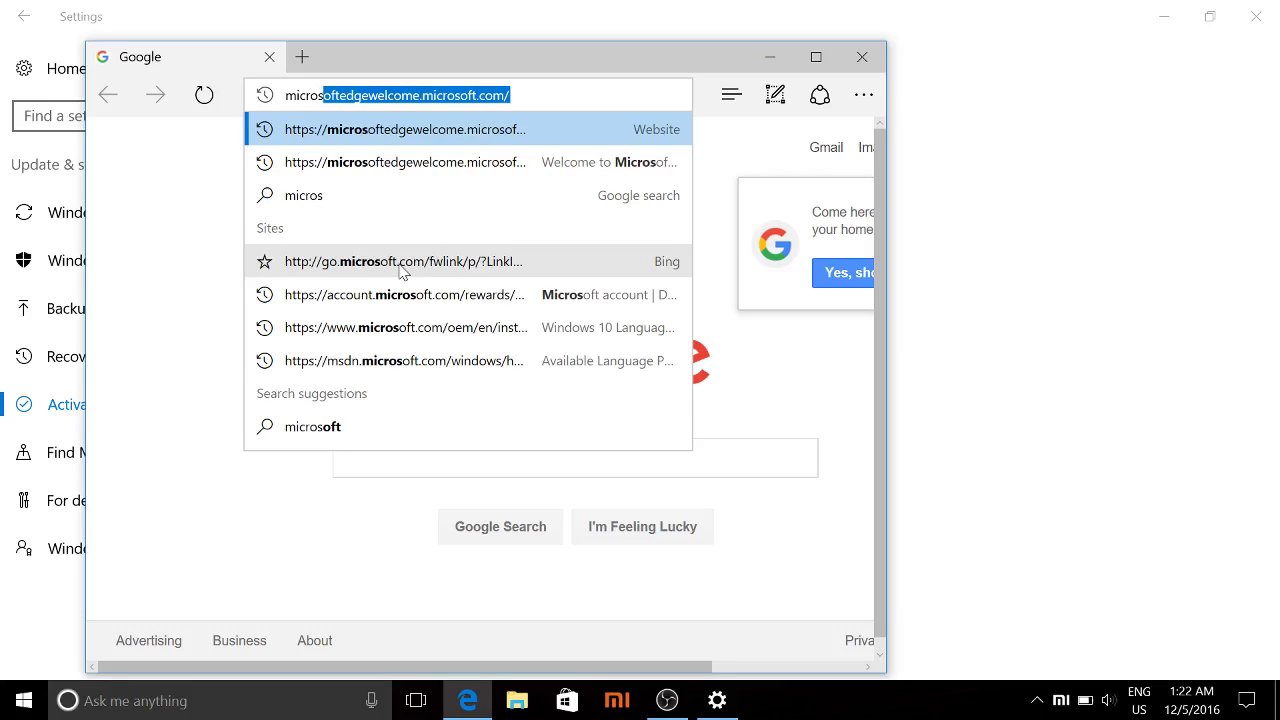
pyautogui.click(400, 261)
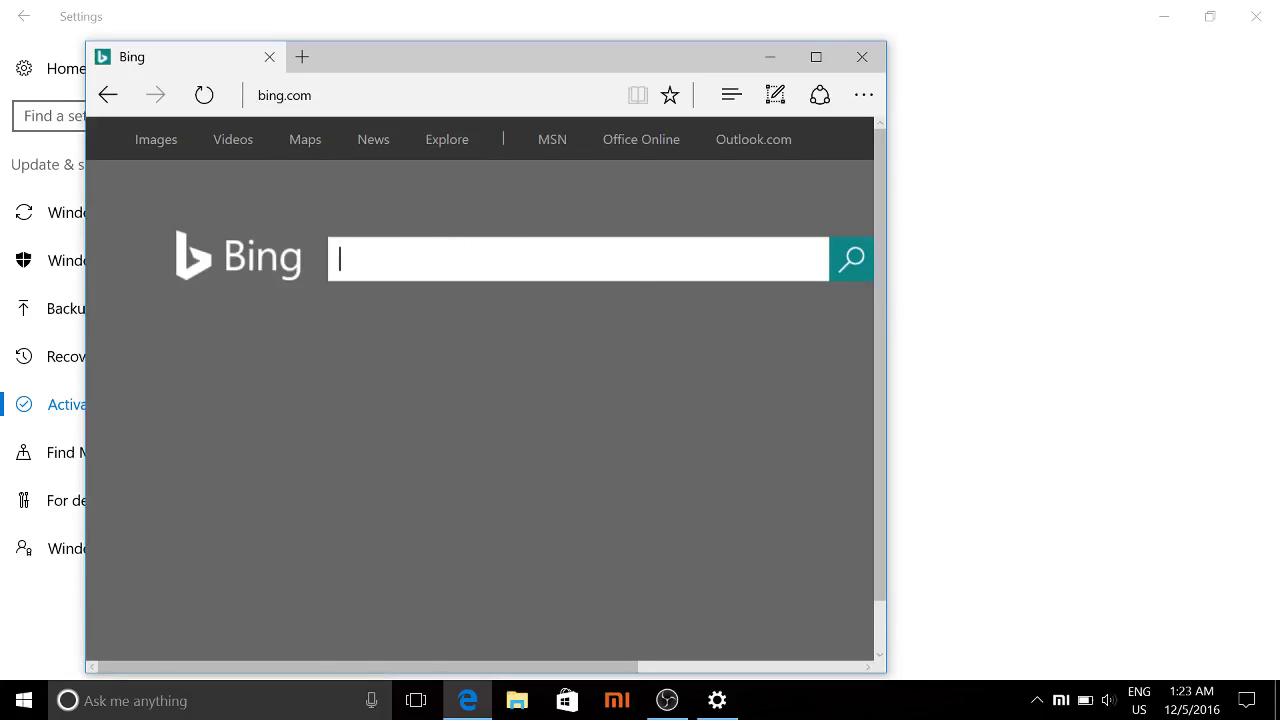
# Enter 'microsoft' in the address bar to reach the Microsoft Edge welcome page
pyautogui.hotkey('ctrl', 'l')
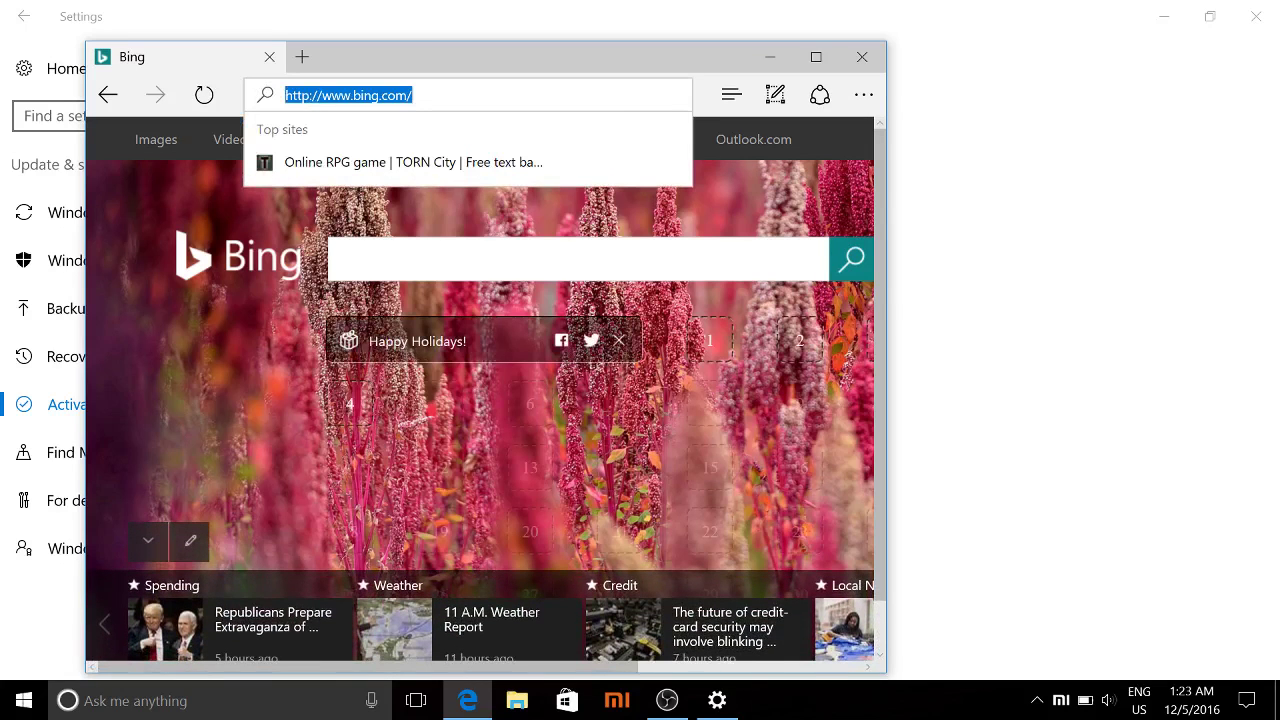
pyautogui.write('micros')
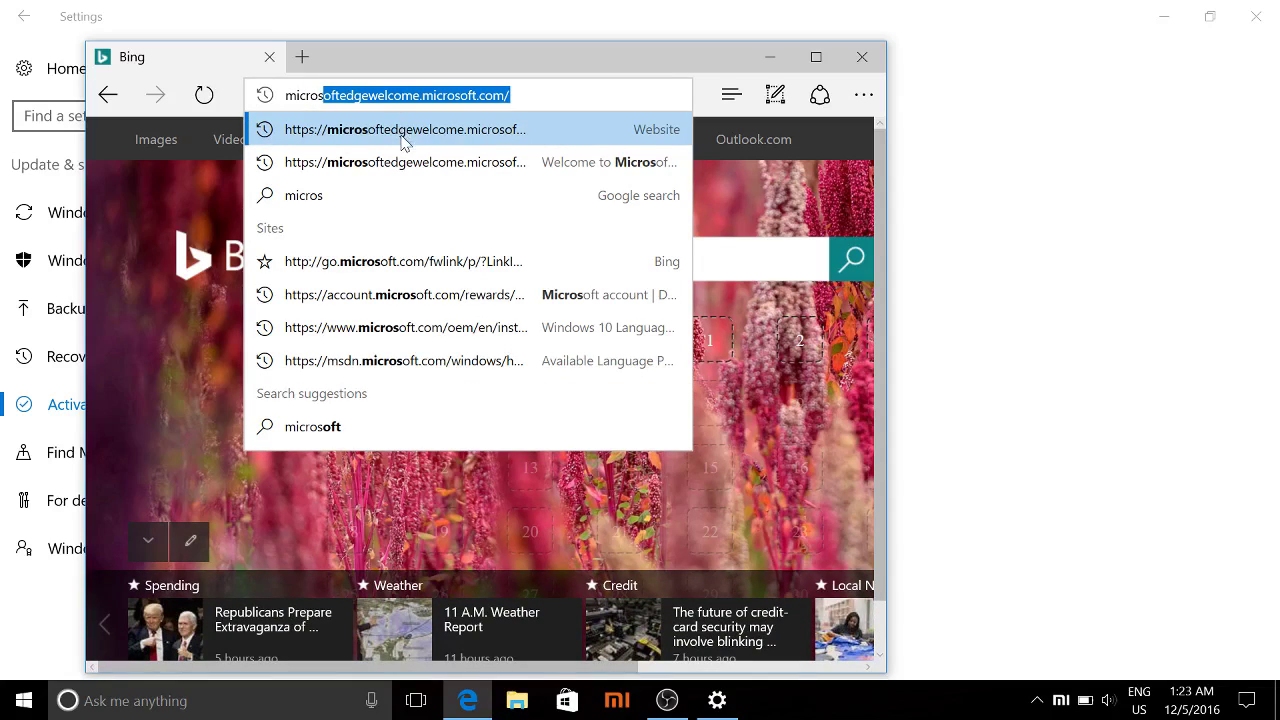
pyautogui.write('oft')
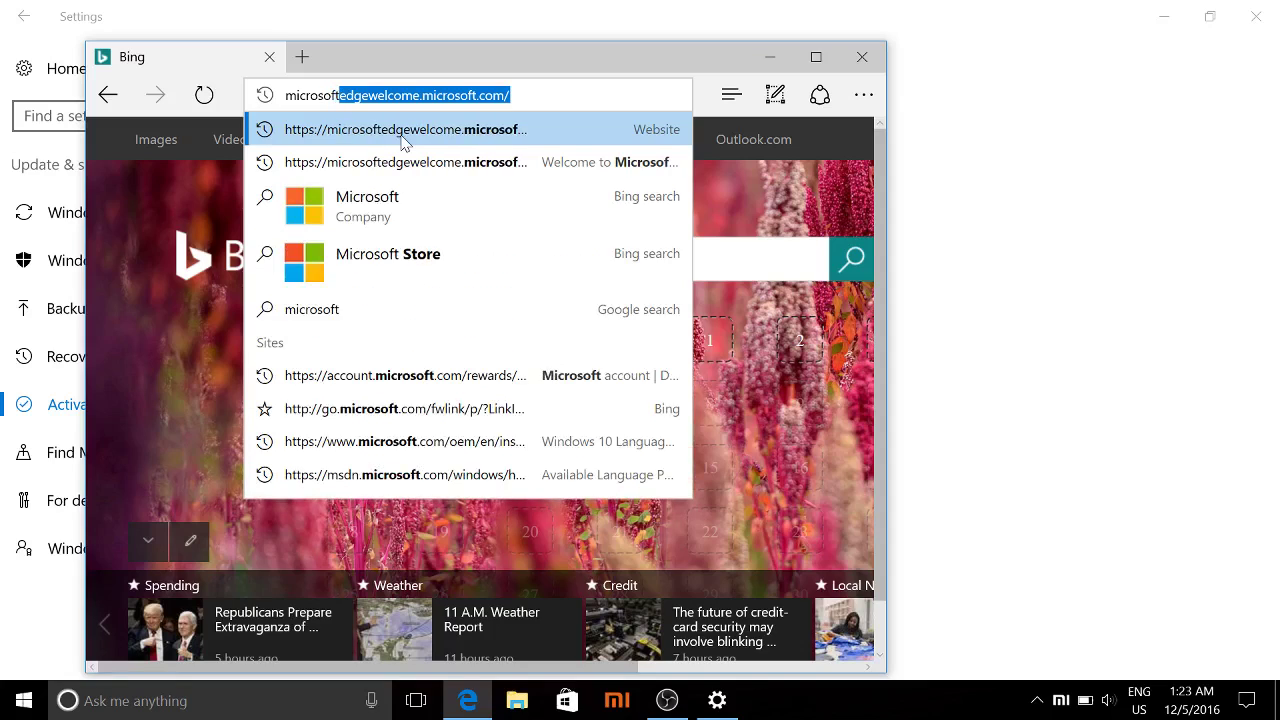
pyautogui.press('Return')
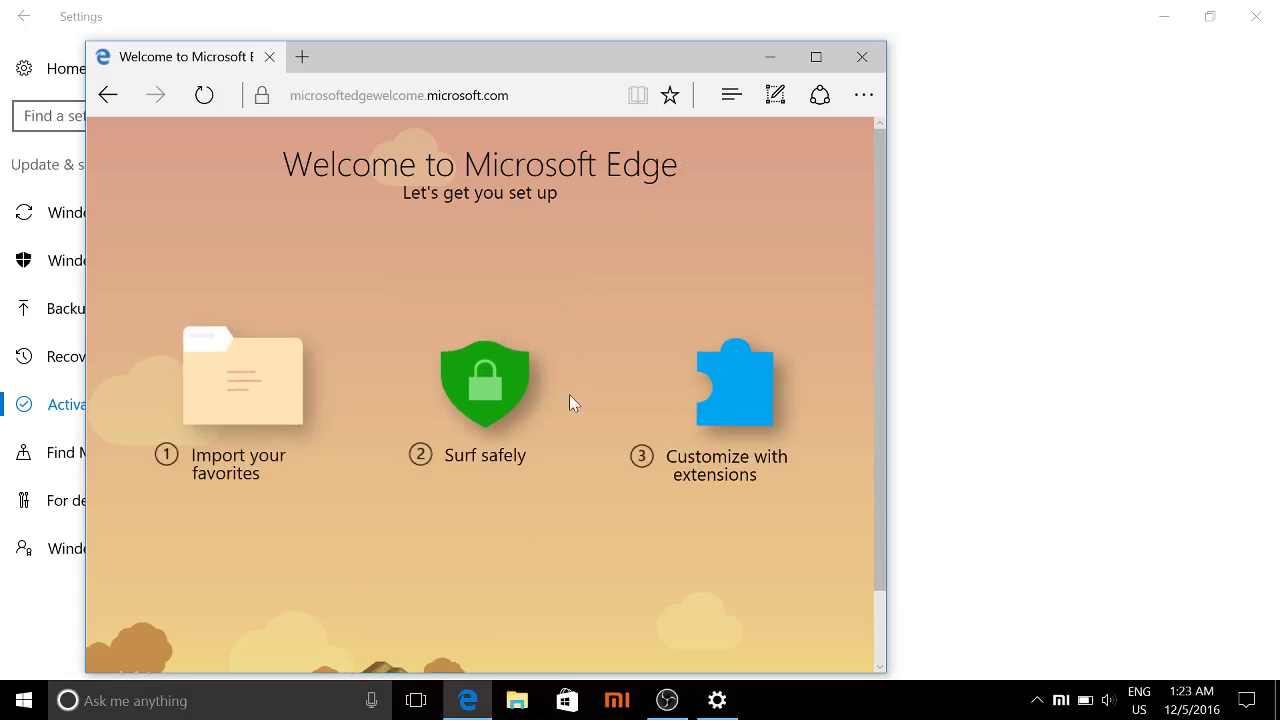
pyautogui.scroll(-1, 567, 397)
pyautogui.scroll(1, 567, 391)
# Expand the Customize with extensions and Surf safely items, then close Edge
pyautogui.click(695, 330)
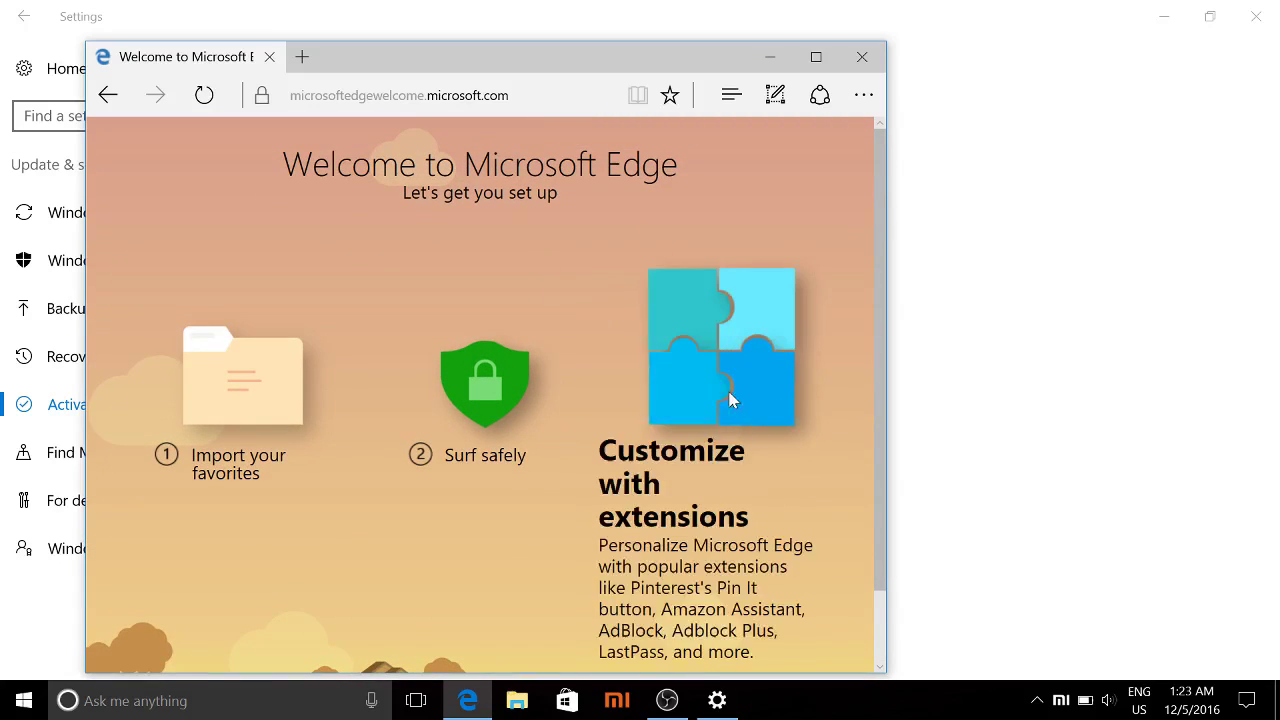
pyautogui.click(420, 95)
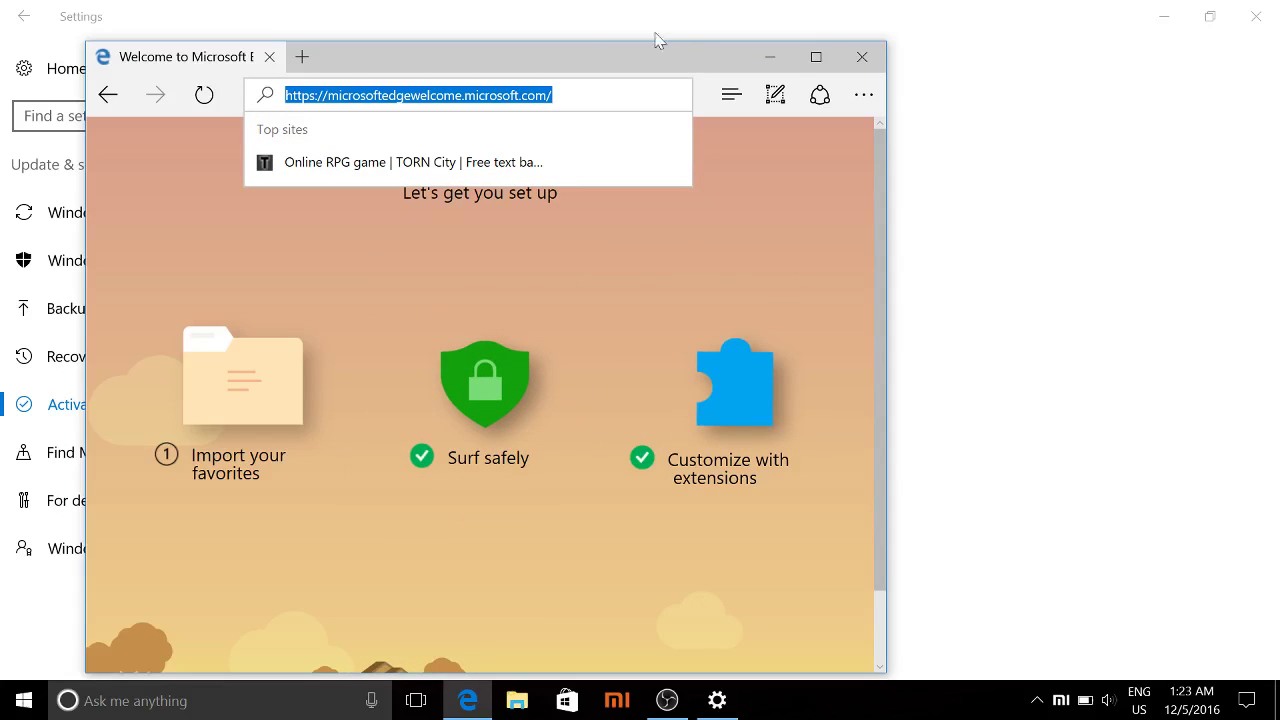
pyautogui.click(862, 57)
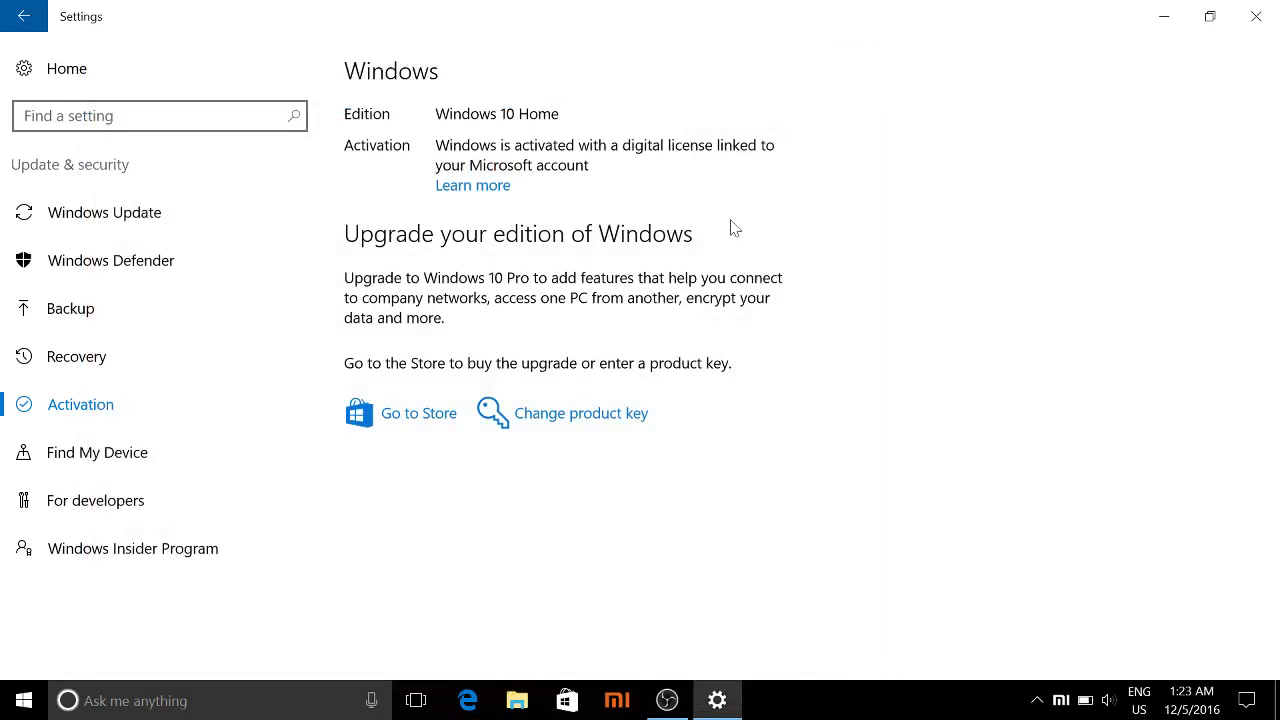
pyautogui.click(396, 417)
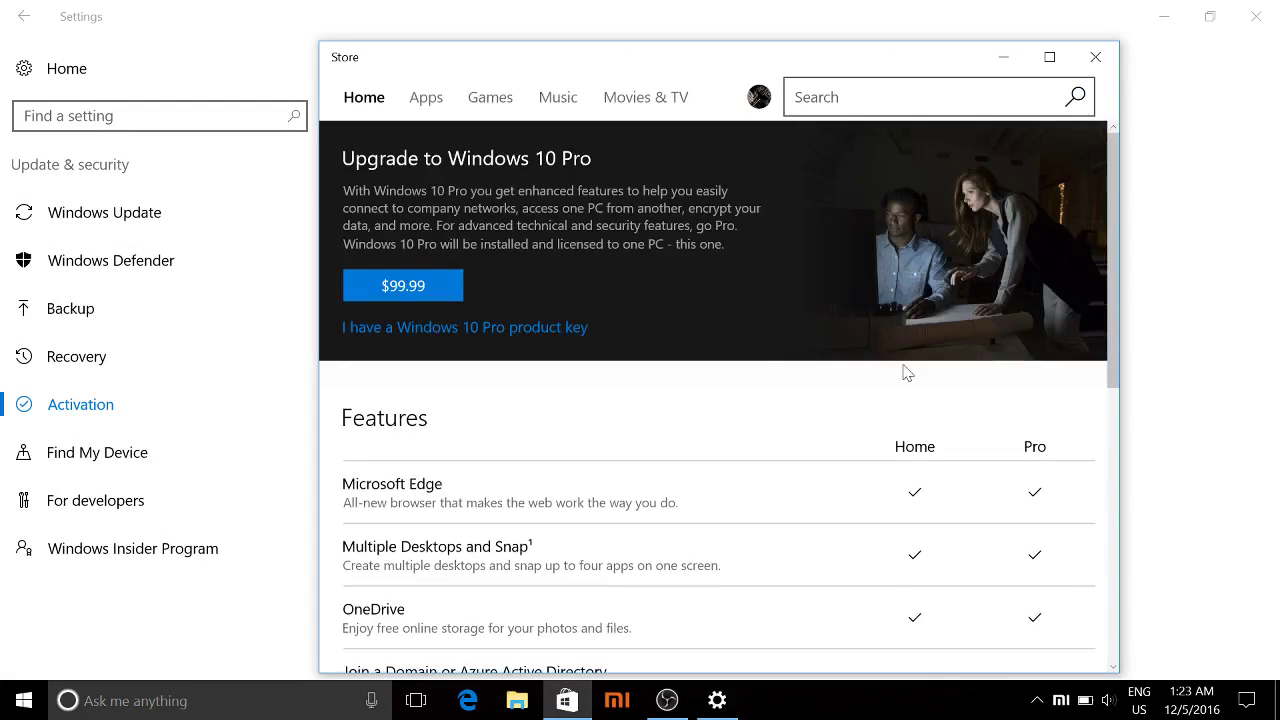
pyautogui.scroll(-3, 791, 386)
pyautogui.scroll(4, 791, 386)
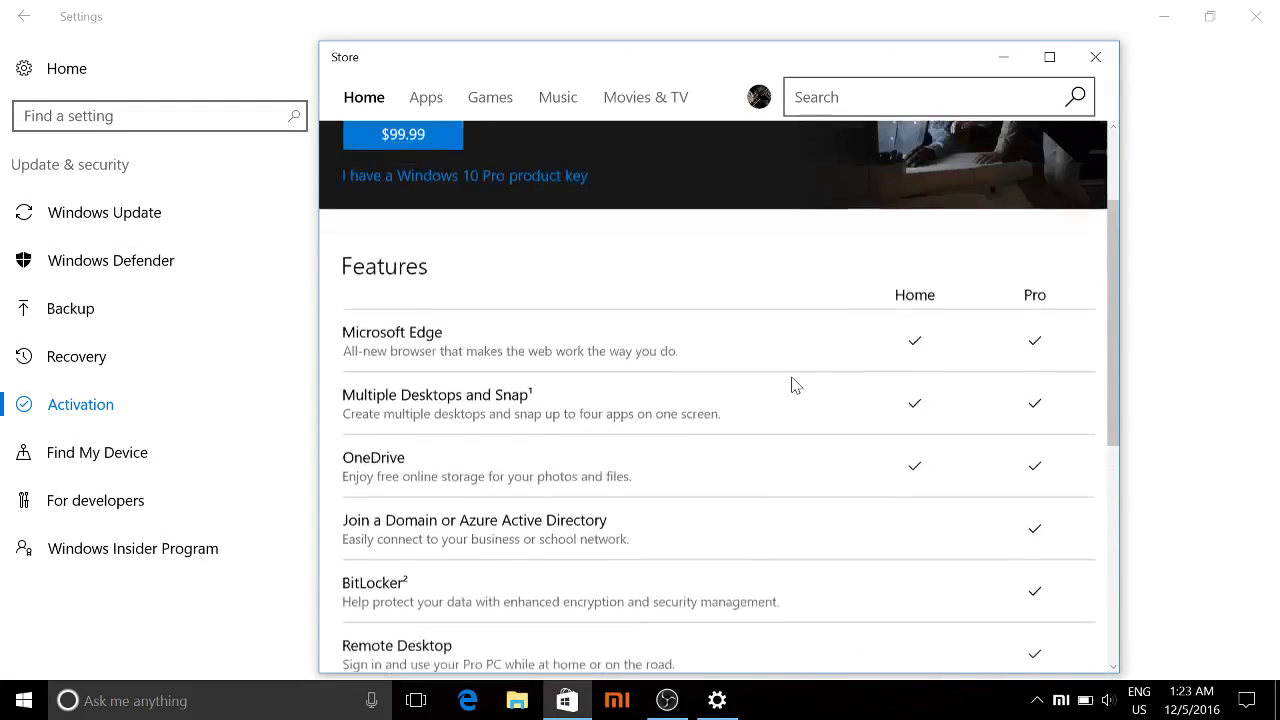
pyautogui.click(1093, 60)
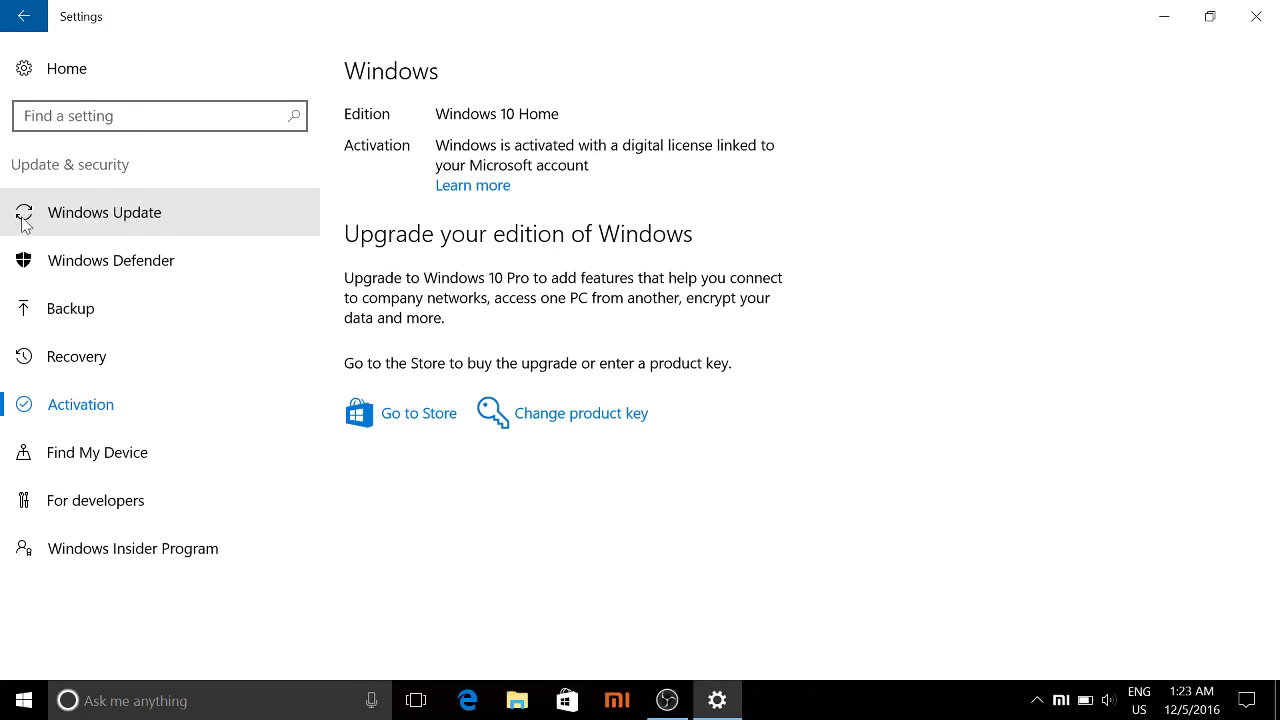
# Check the Windows Update status, close Settings and open the Start menu
pyautogui.click(66, 218)
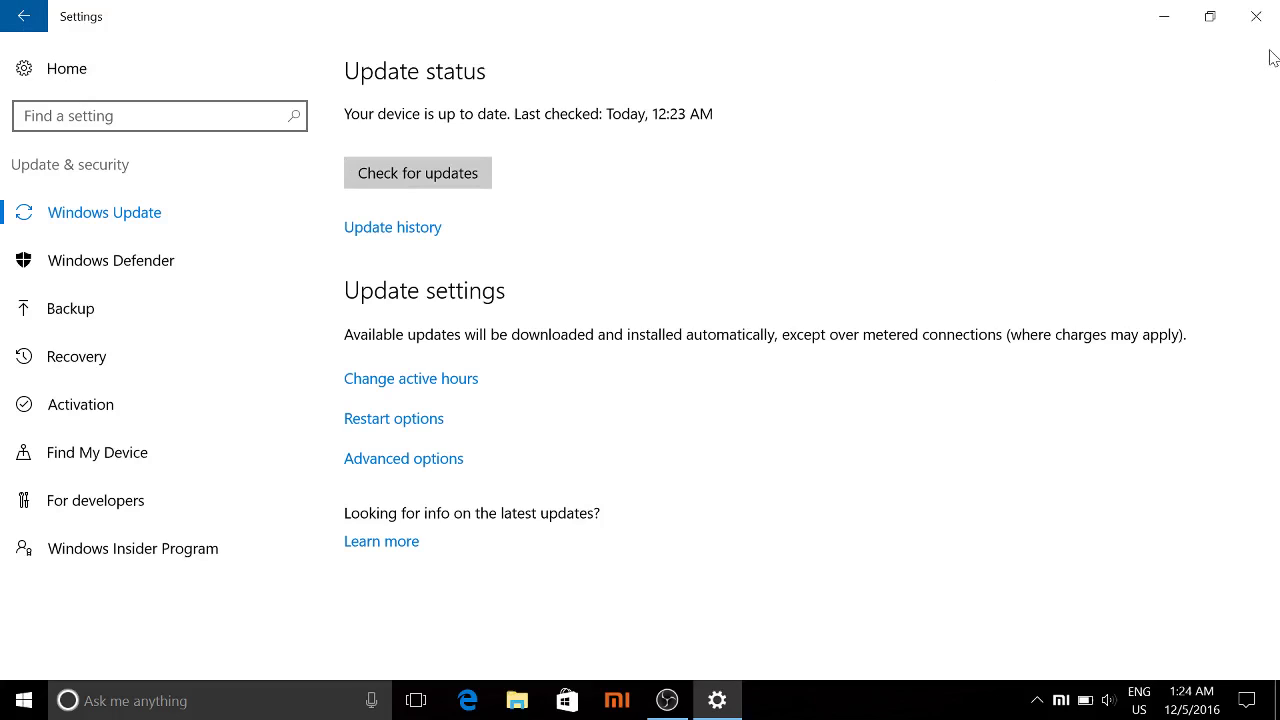
pyautogui.click(1256, 20)
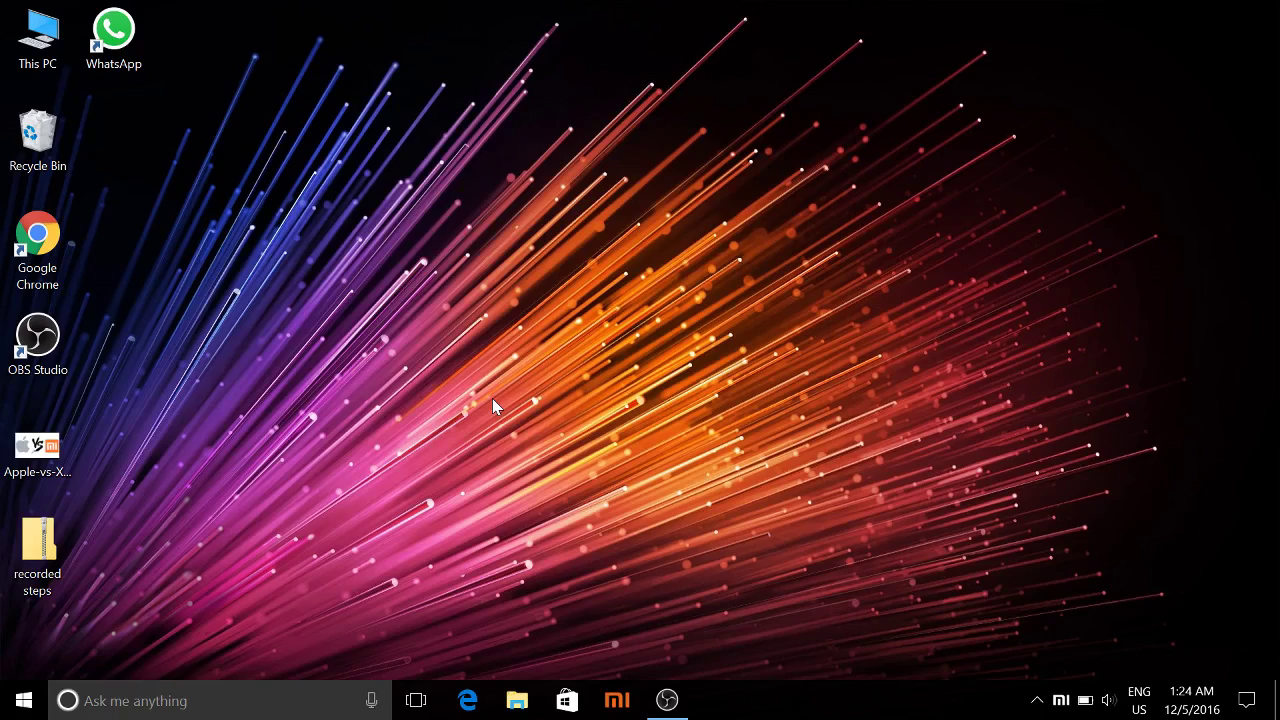
pyautogui.click(22, 702)
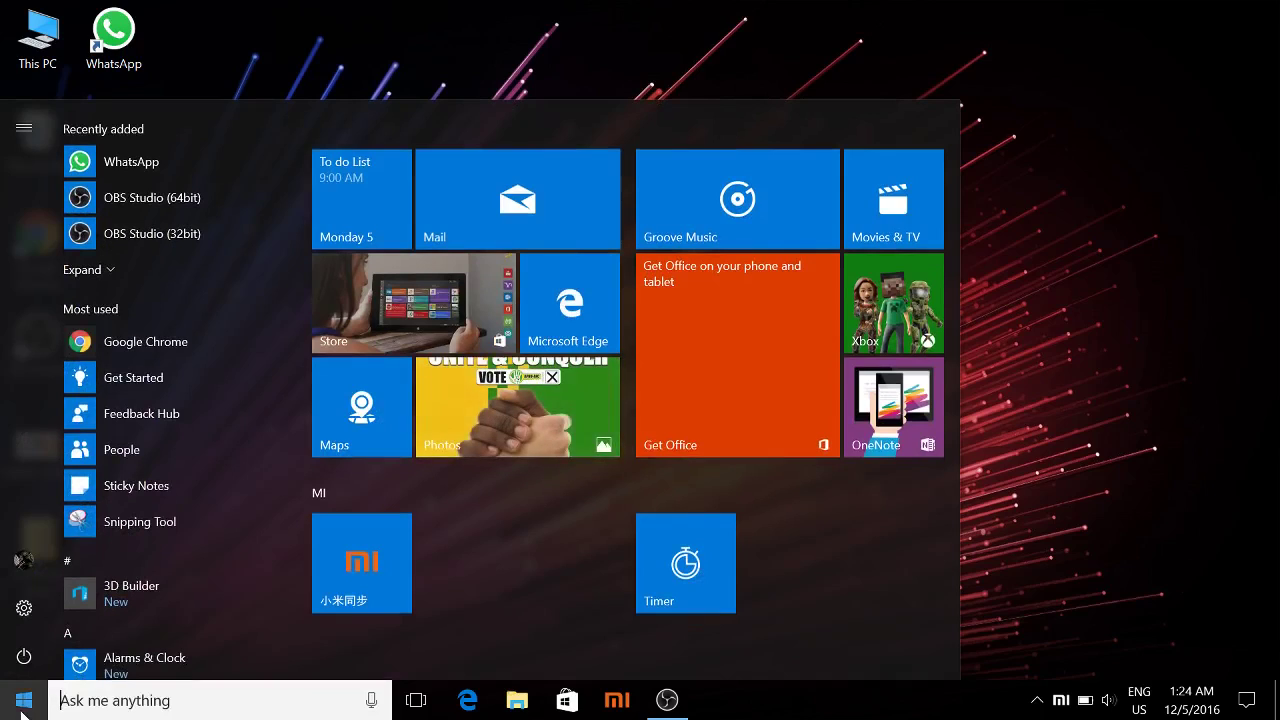
# Open Time & language and keep the time zone at (UTC-05:00) Eastern Time (US & Canada)
pyautogui.click(24, 610)
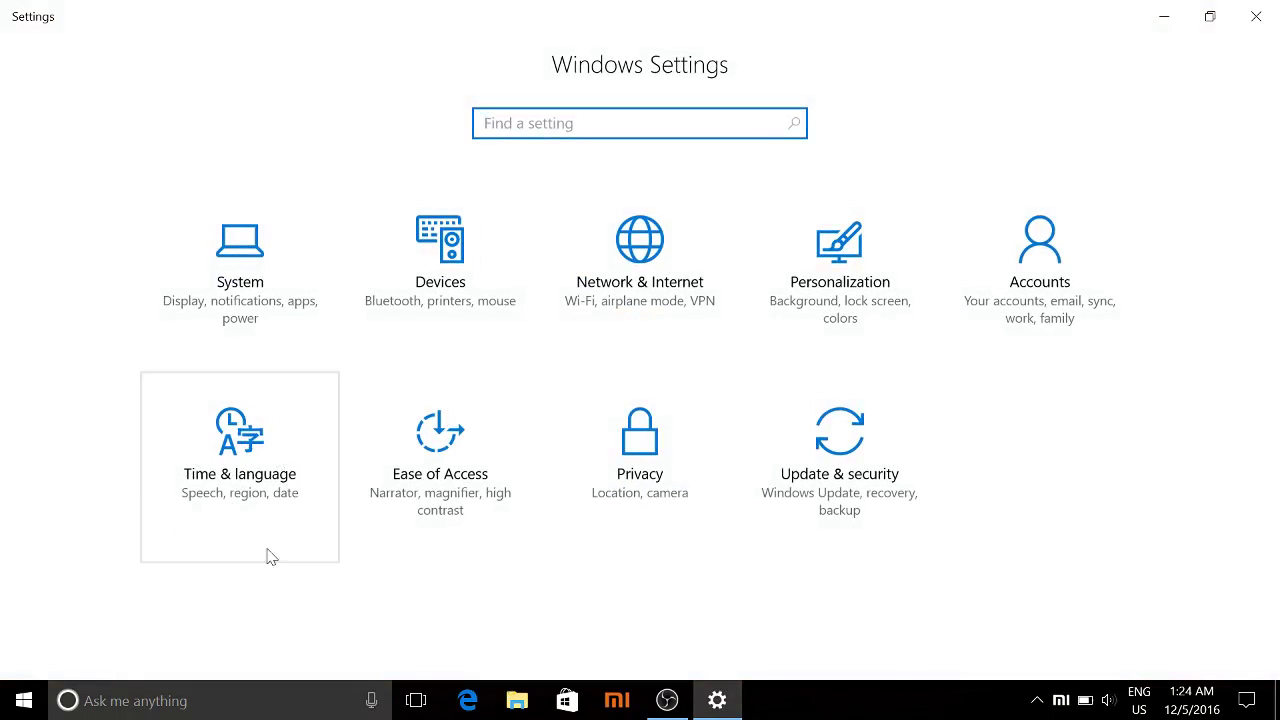
pyautogui.click(250, 461)
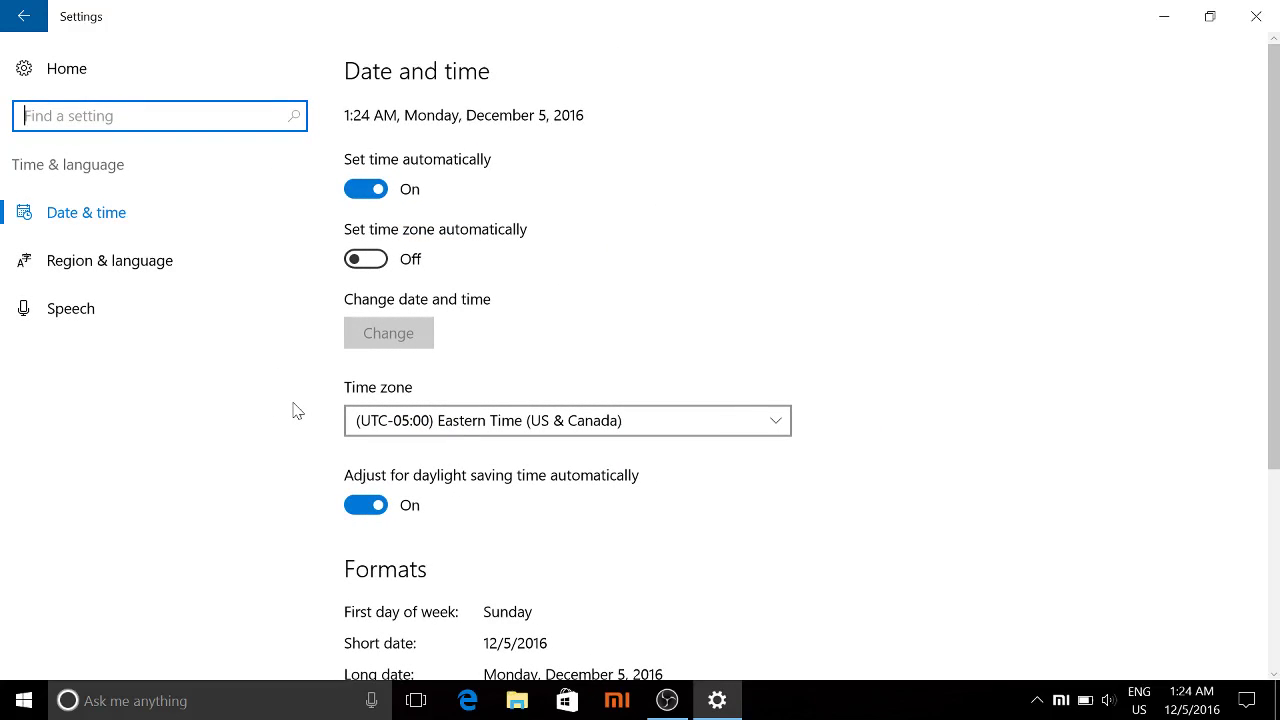
pyautogui.click(418, 425)
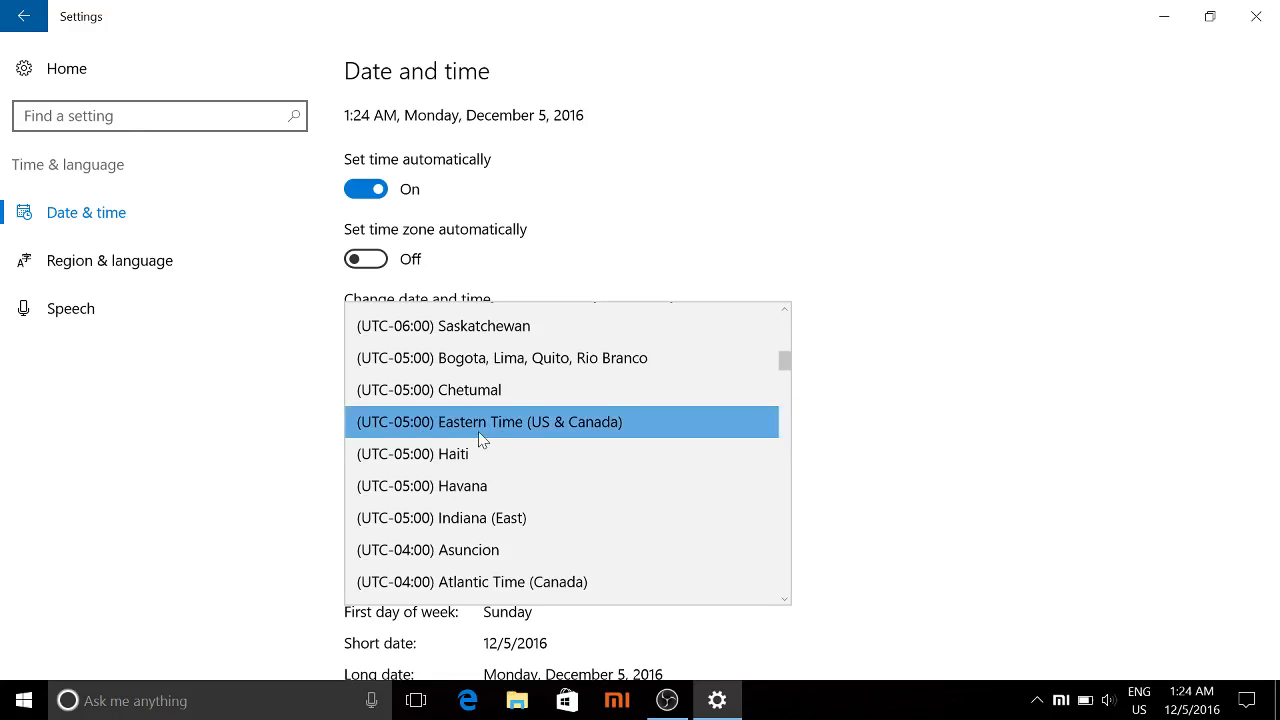
pyautogui.click(234, 360)
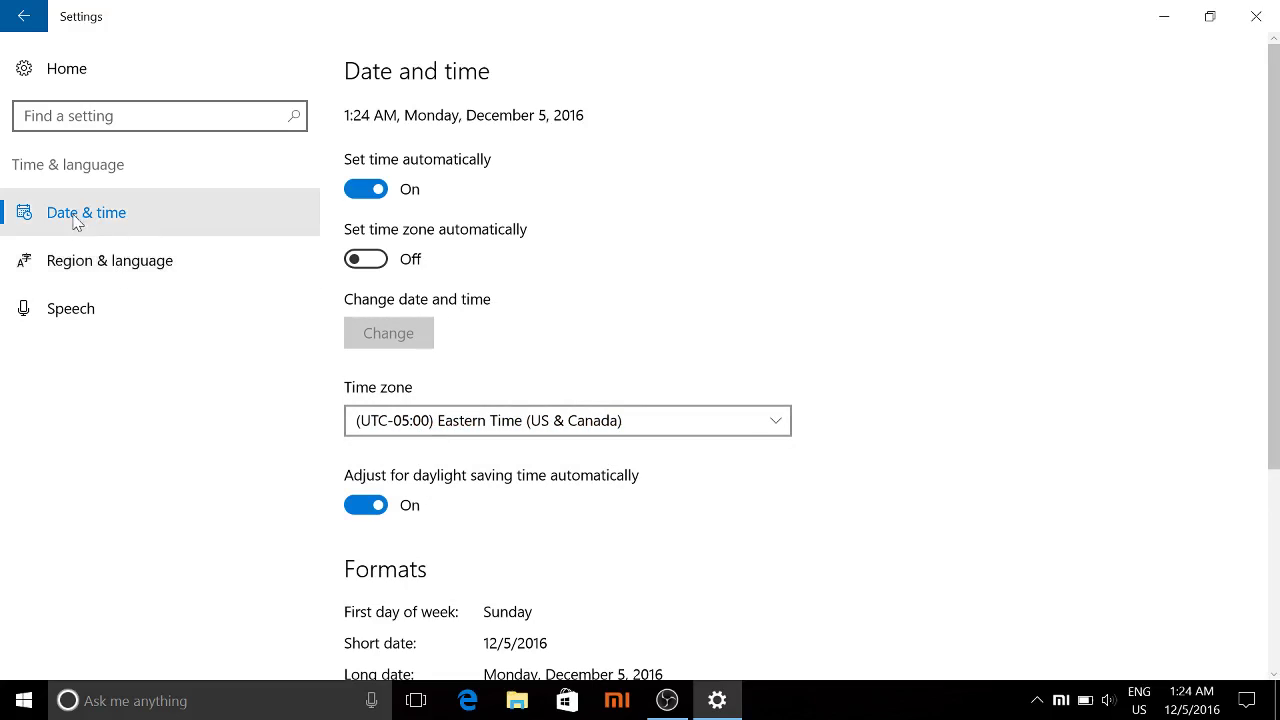
# Search 'engl' under Add a language, view the English variants, then return to Region & language
pyautogui.click(70, 272)
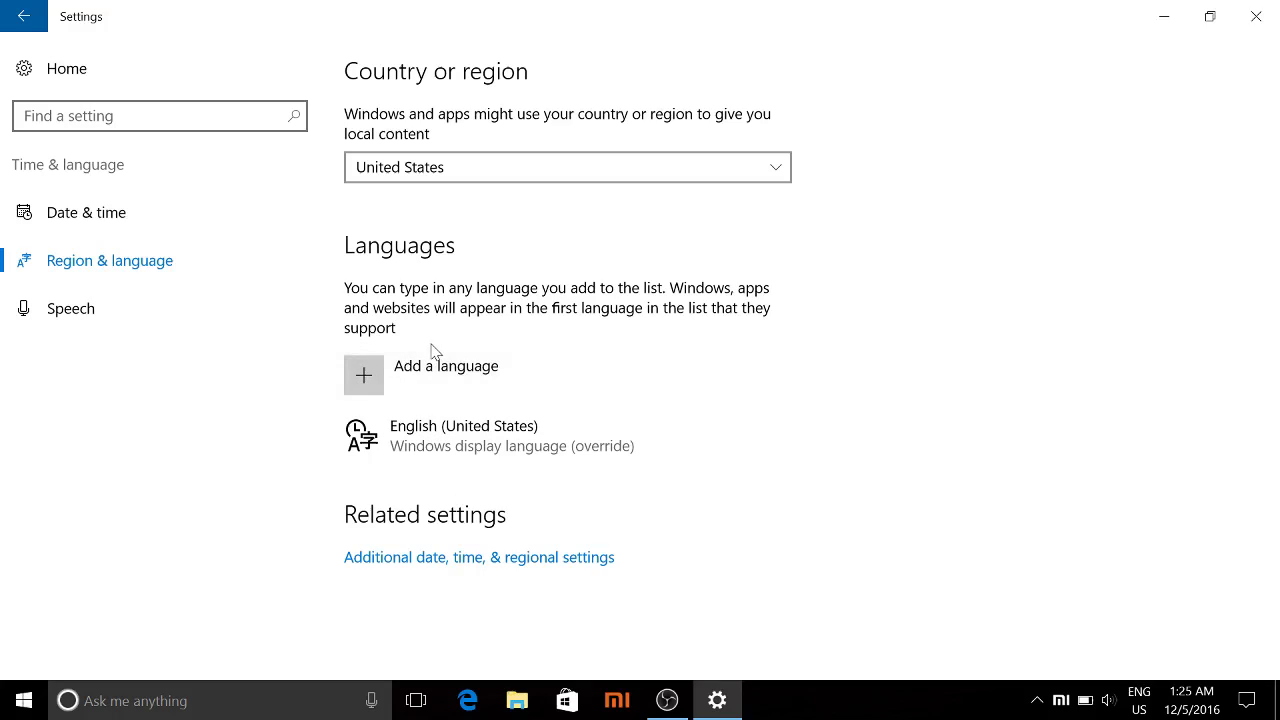
pyautogui.click(364, 379)
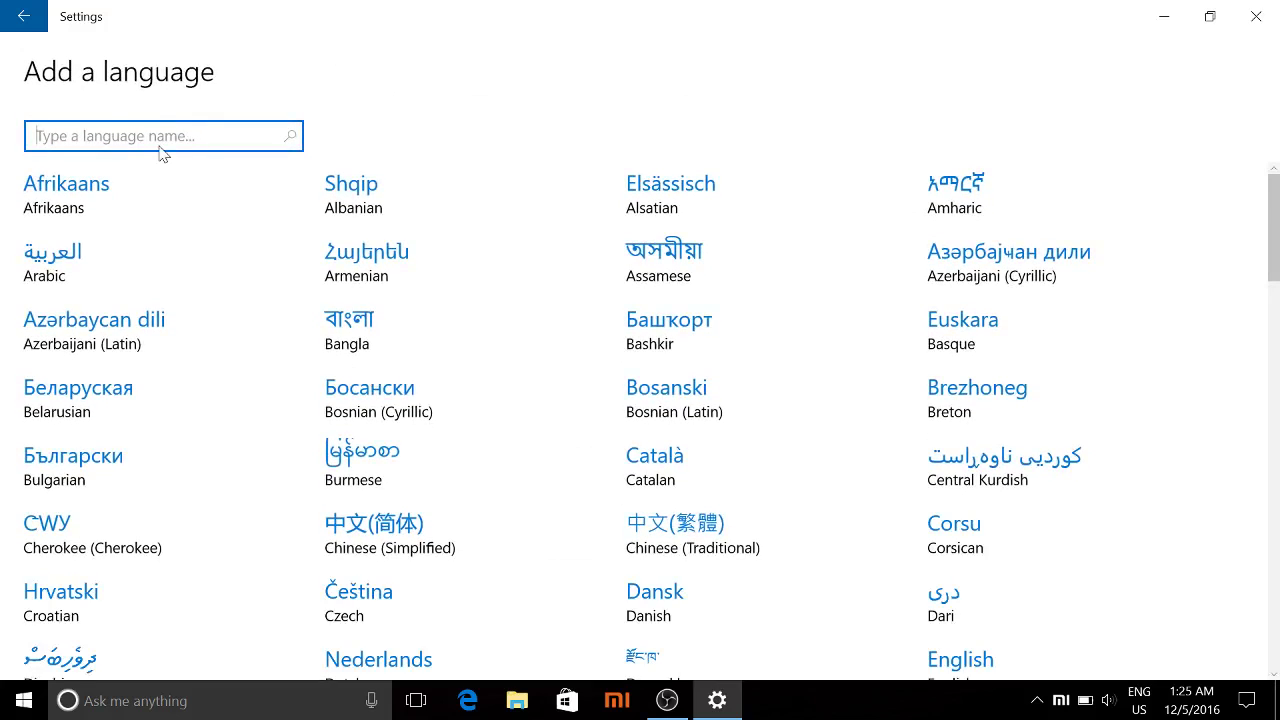
pyautogui.write('engl')
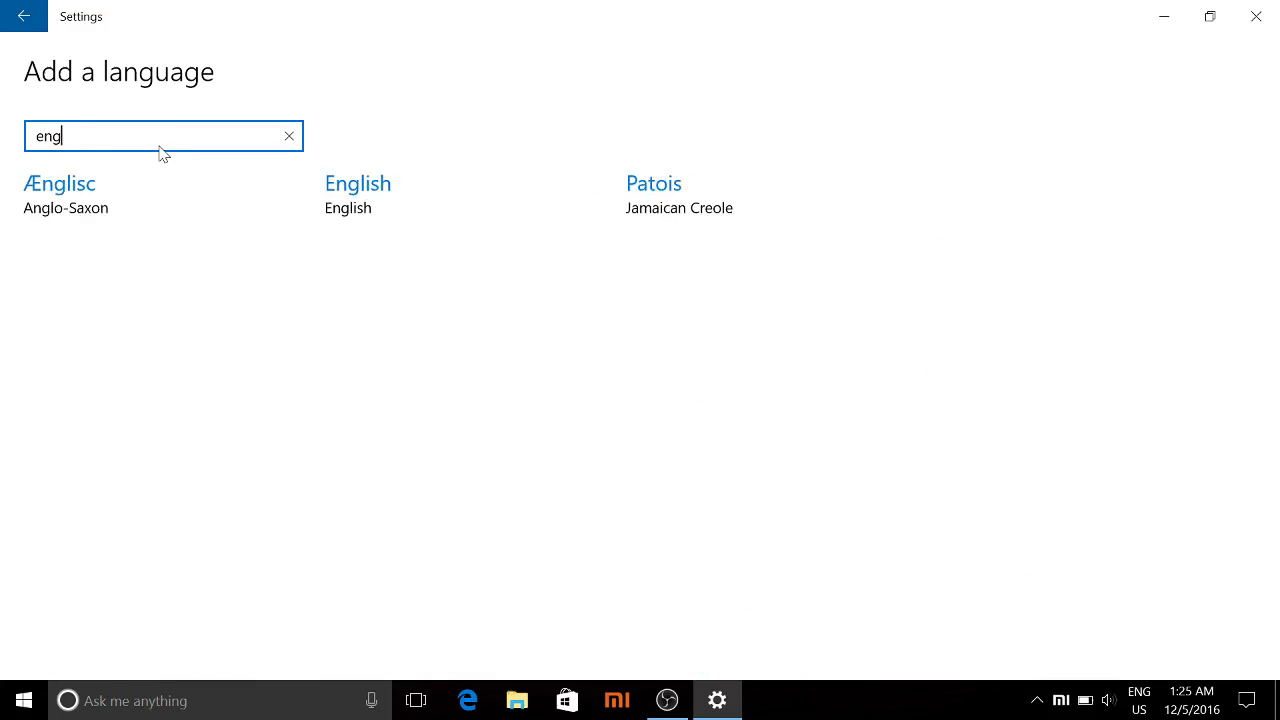
pyautogui.click(345, 200)
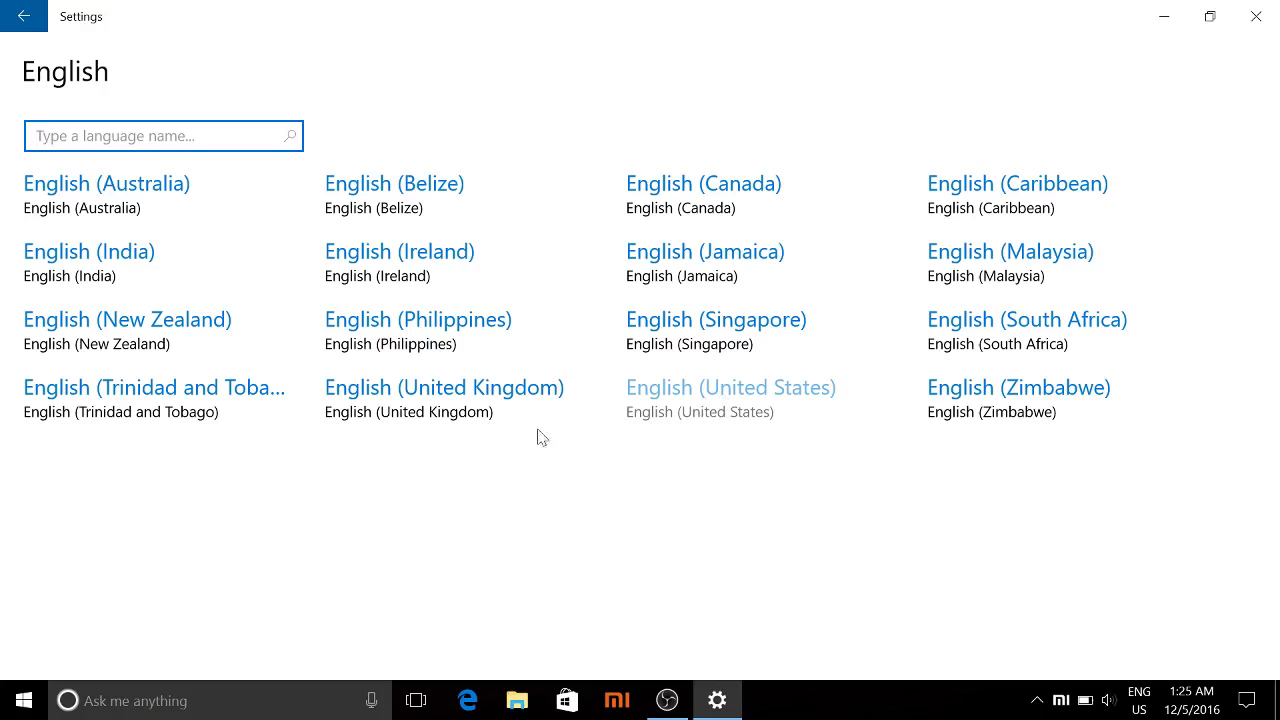
pyautogui.click(18, 22)
pyautogui.click(18, 22)
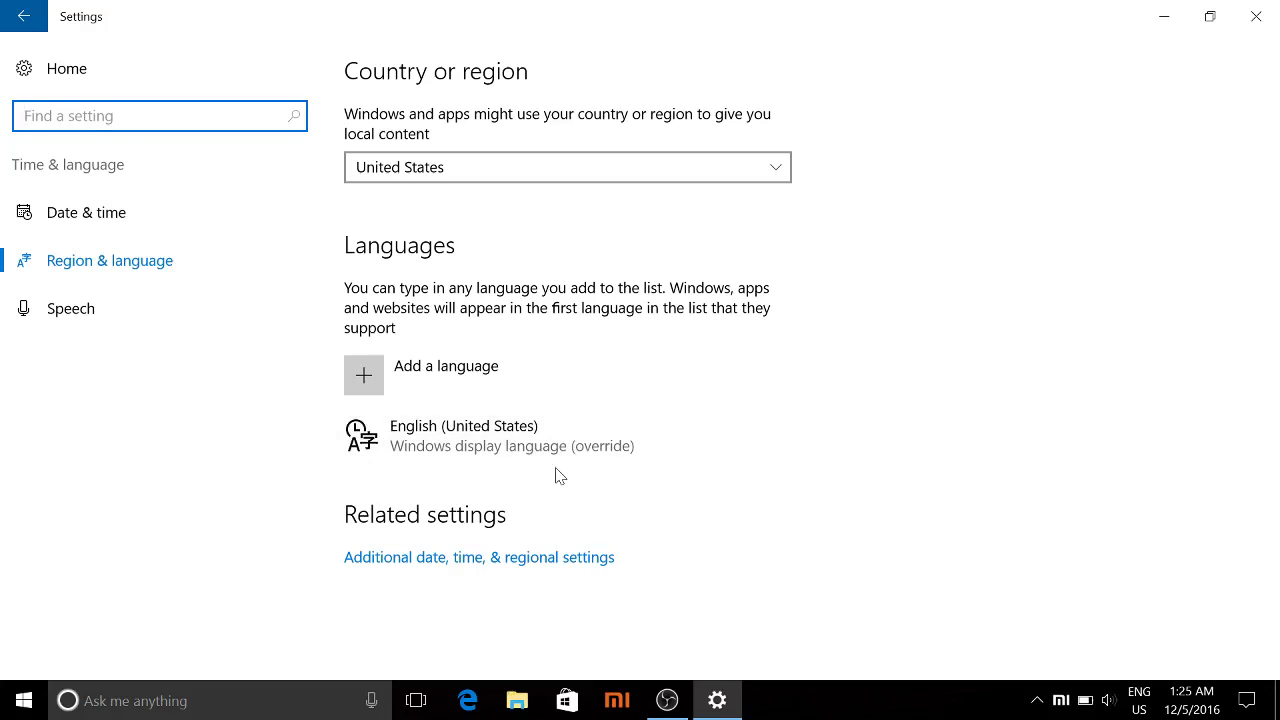
# Expand English (United States), revisit Time & language from Home, then close Settings
pyautogui.click(500, 440)
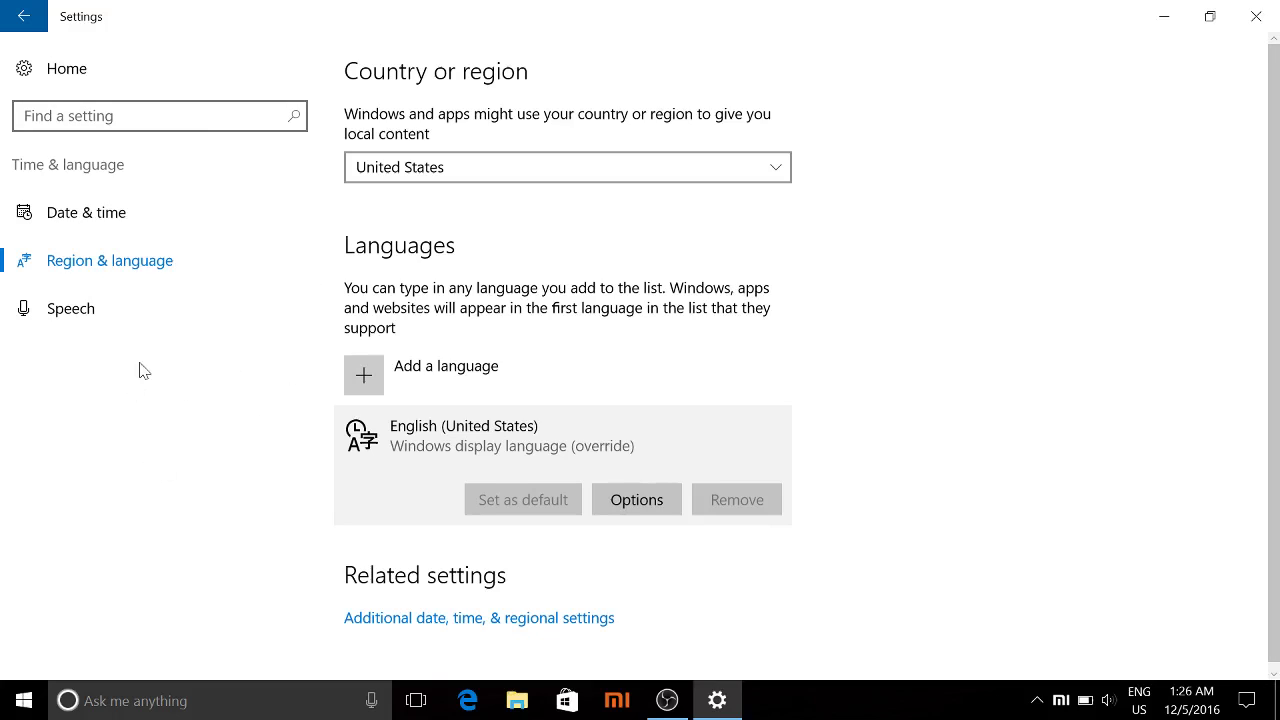
pyautogui.click(14, 20)
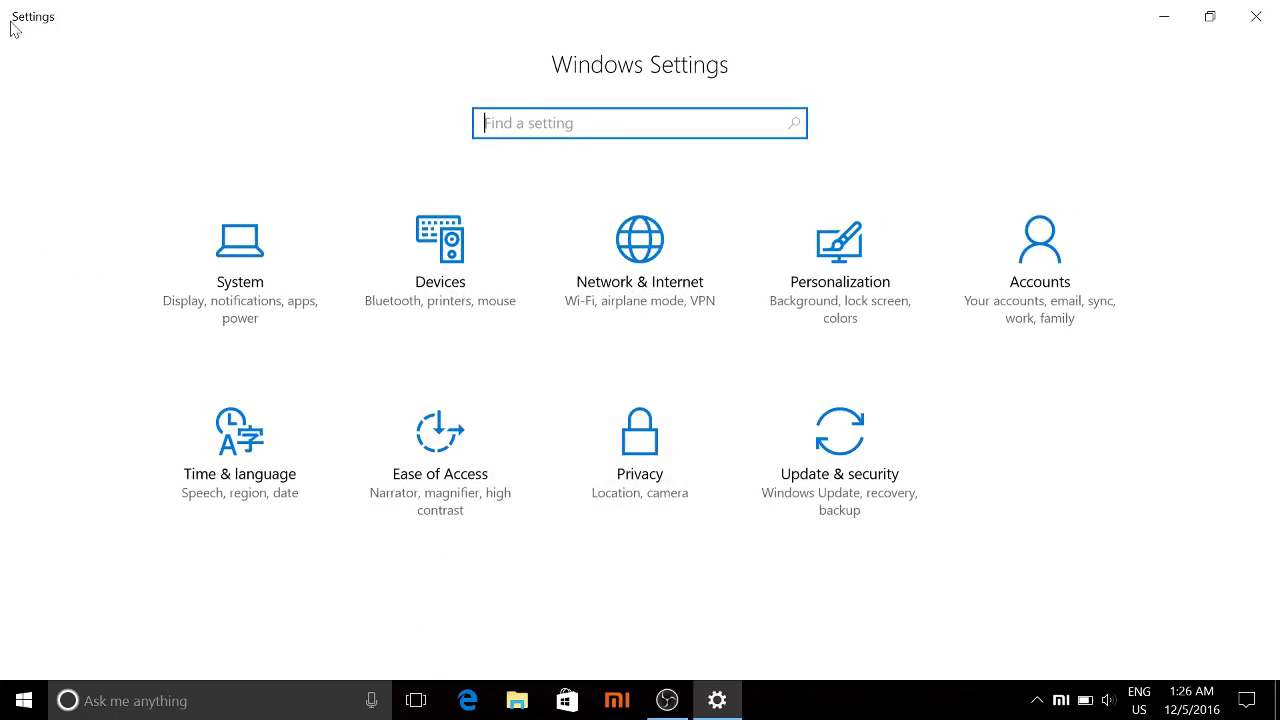
pyautogui.click(323, 447)
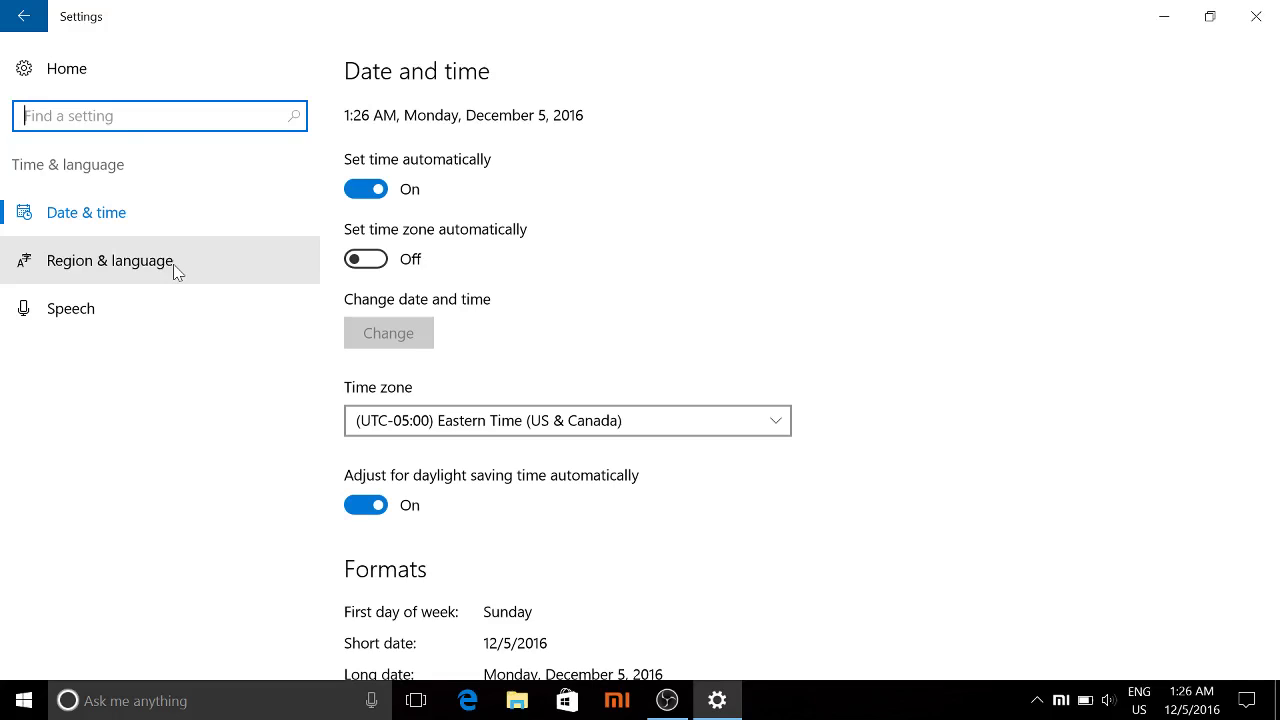
pyautogui.click(14, 24)
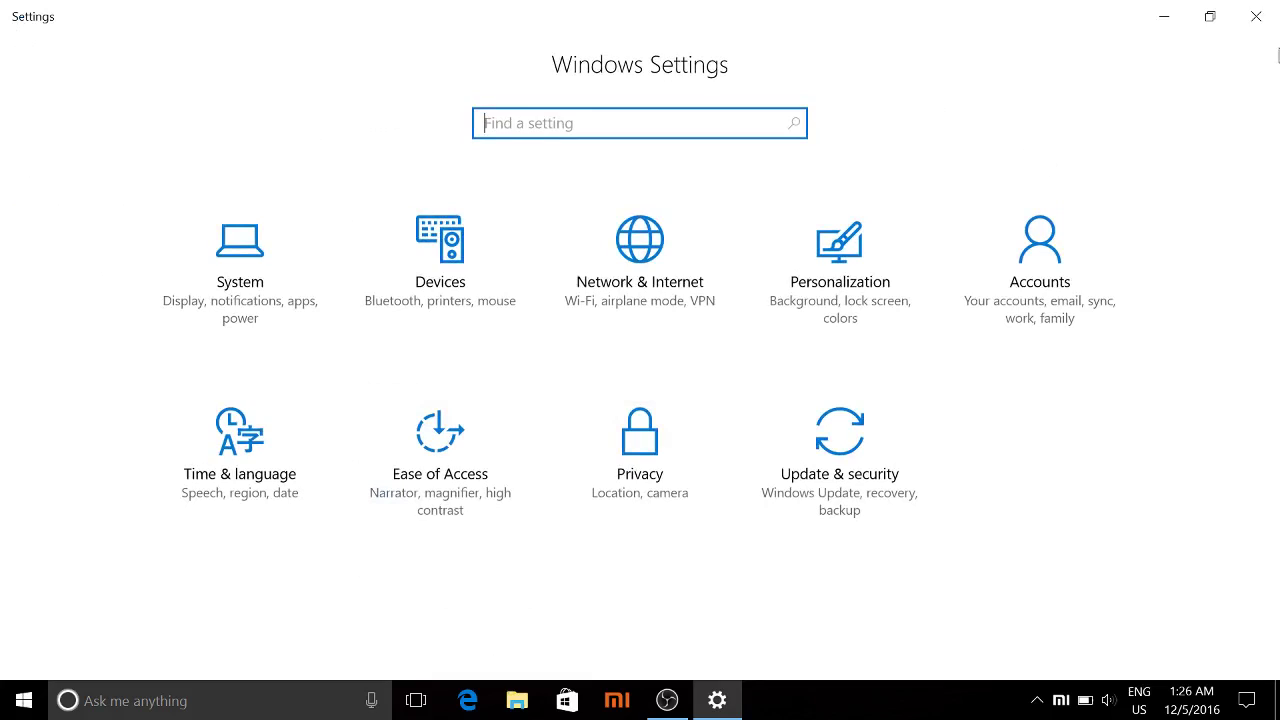
pyautogui.click(1256, 16)
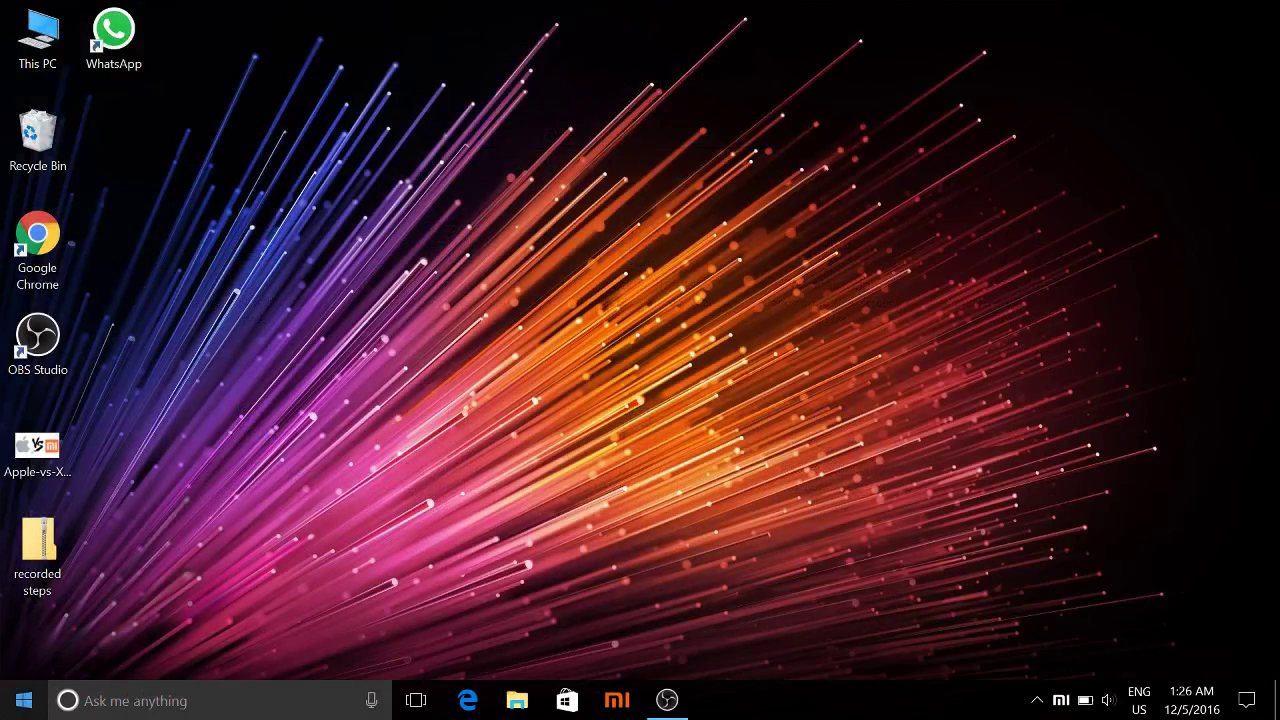
# Relaunch Settings from Start and go to Time & language, then Region & language
pyautogui.click(8, 697)
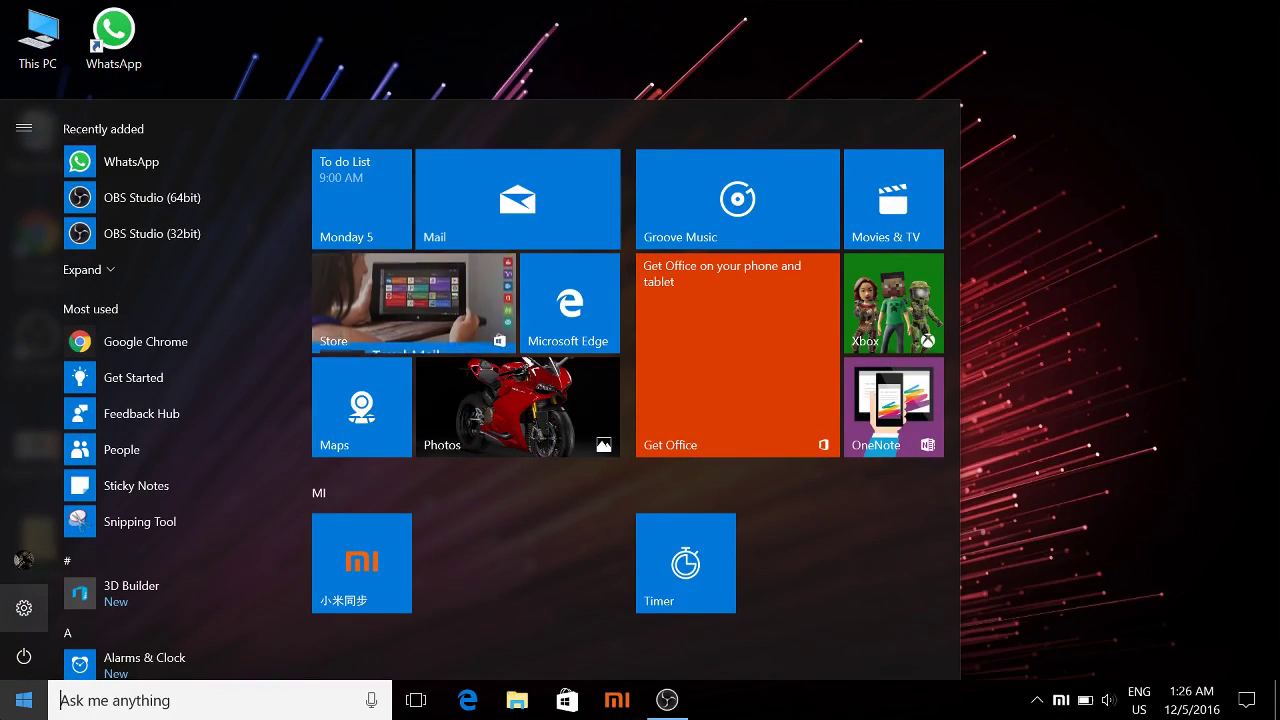
pyautogui.moveTo(392, 125)
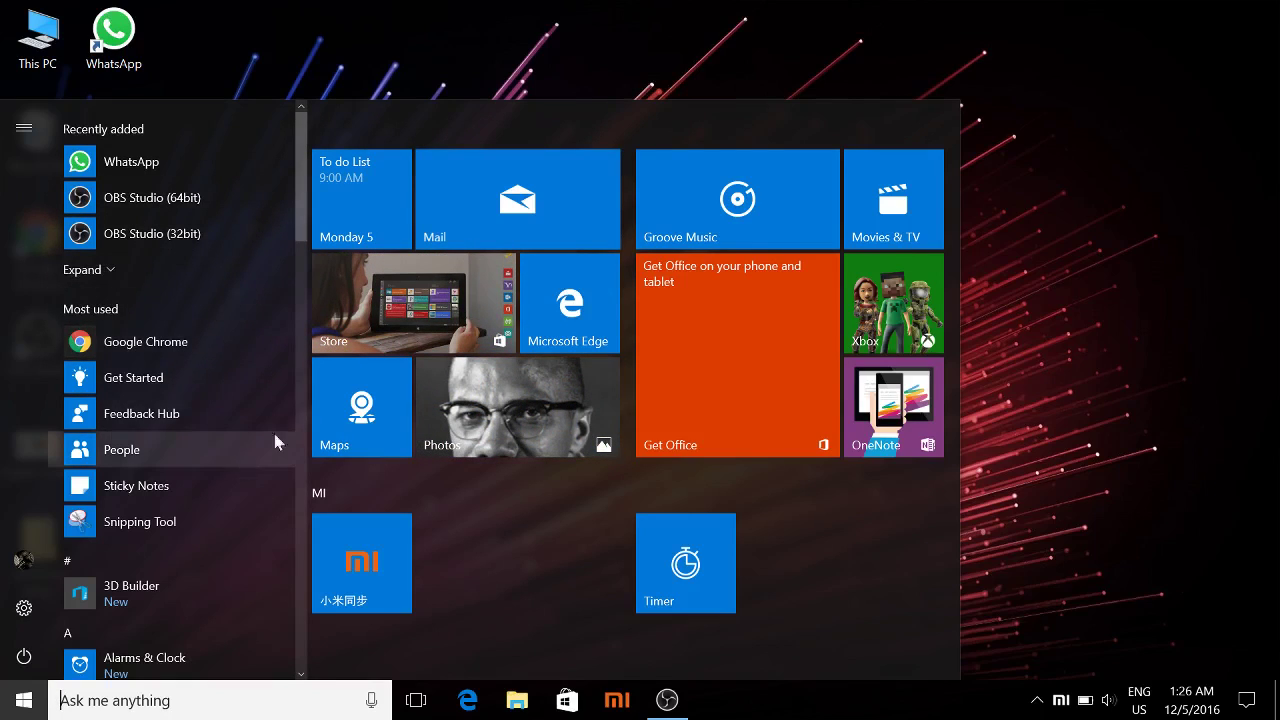
pyautogui.click(28, 606)
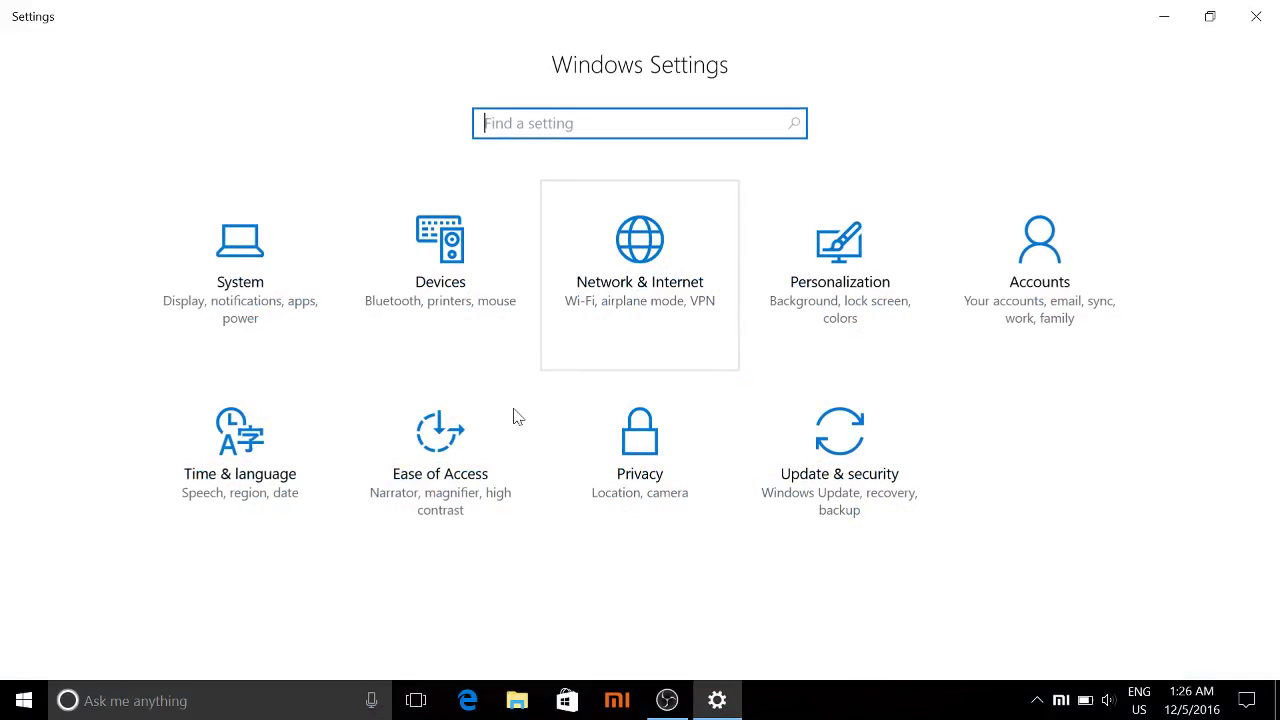
pyautogui.click(258, 455)
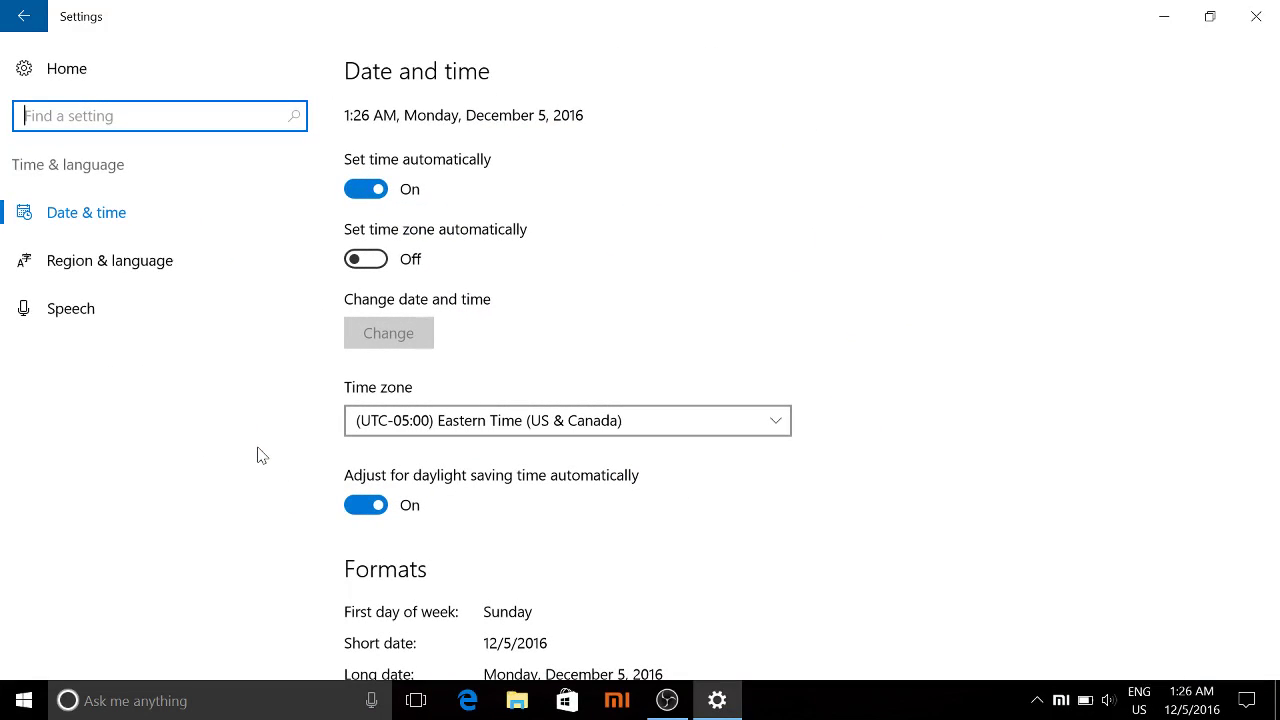
pyautogui.click(150, 281)
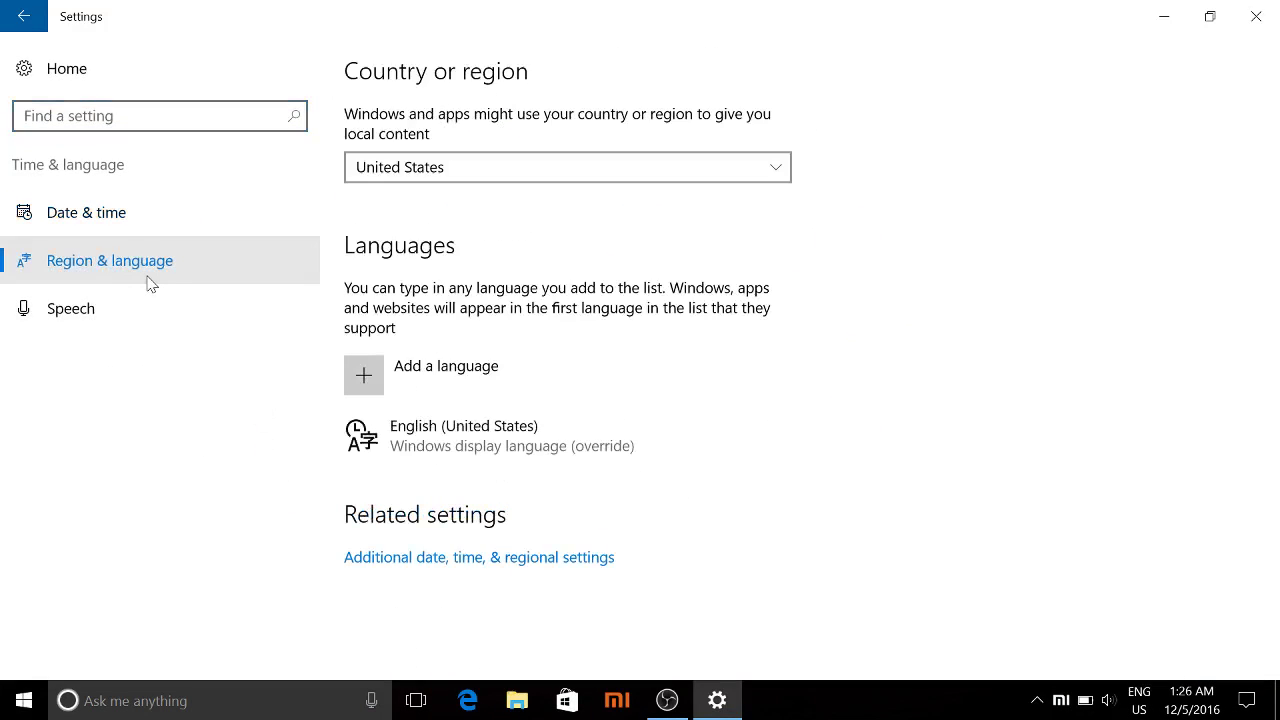
# Open the Region dialog's Administrative tab via the additional date, time and regional settings
pyautogui.click(435, 562)
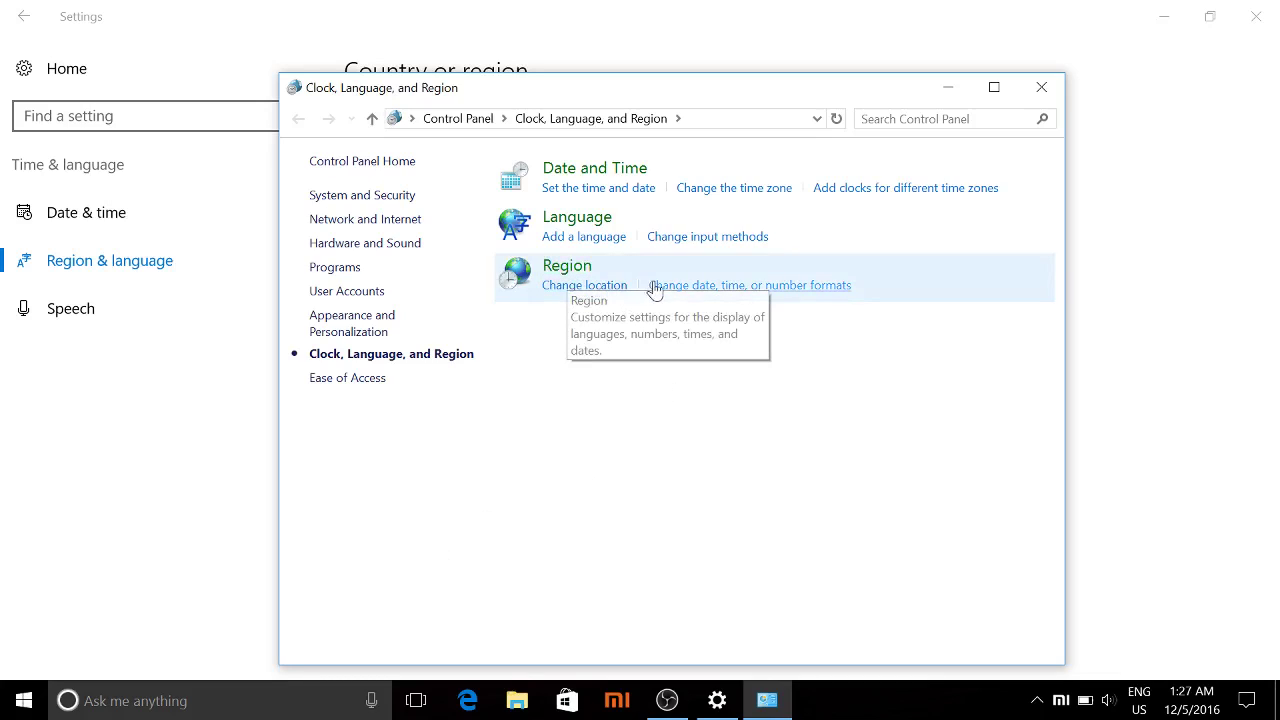
pyautogui.click(719, 286)
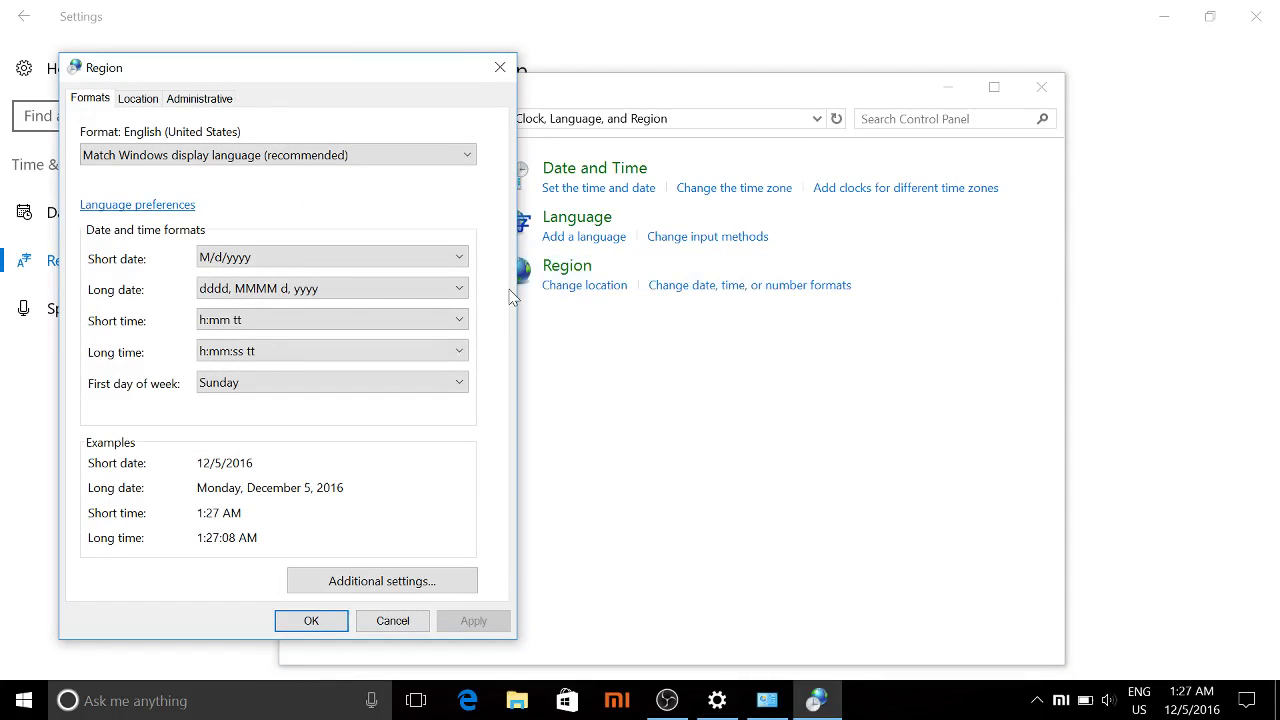
pyautogui.click(185, 102)
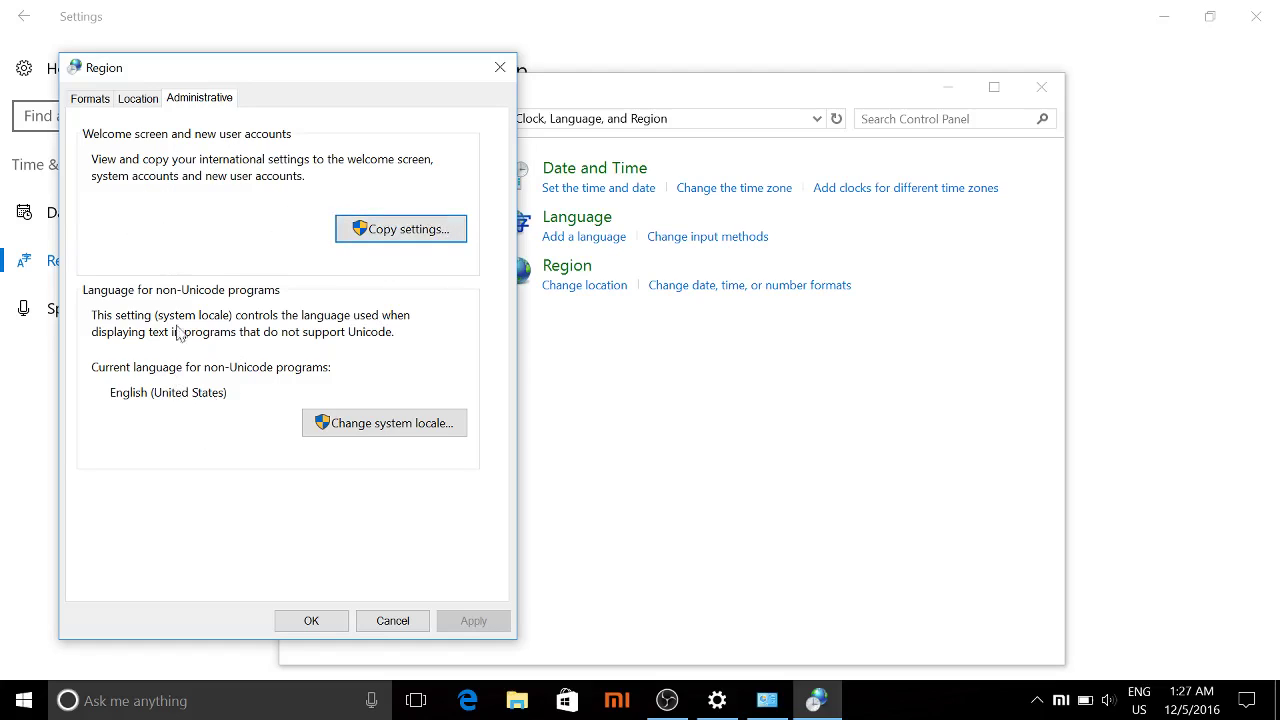
# Apply the English (United States) format settings to the welcome screen, system accounts and new user accounts
pyautogui.click(384, 230)
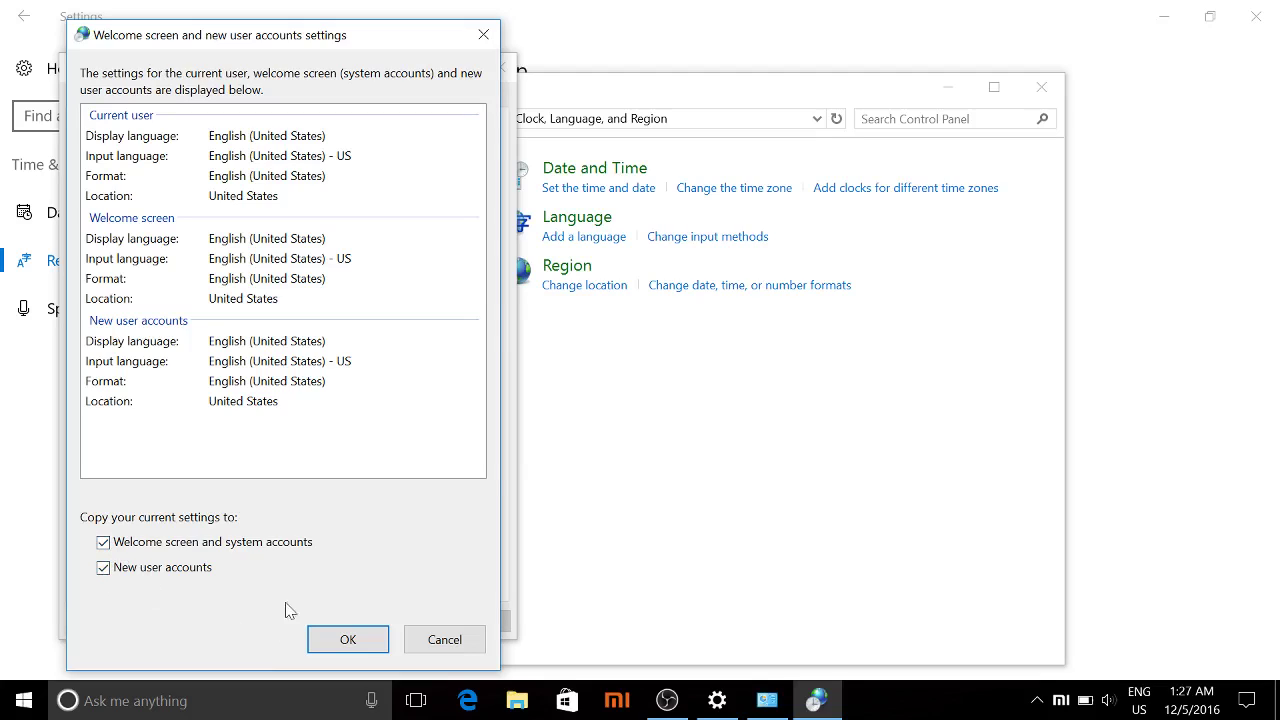
pyautogui.click(332, 645)
# Confirm the Region dialog, close Control Panel, then close Settings from its Home page
pyautogui.click(318, 624)
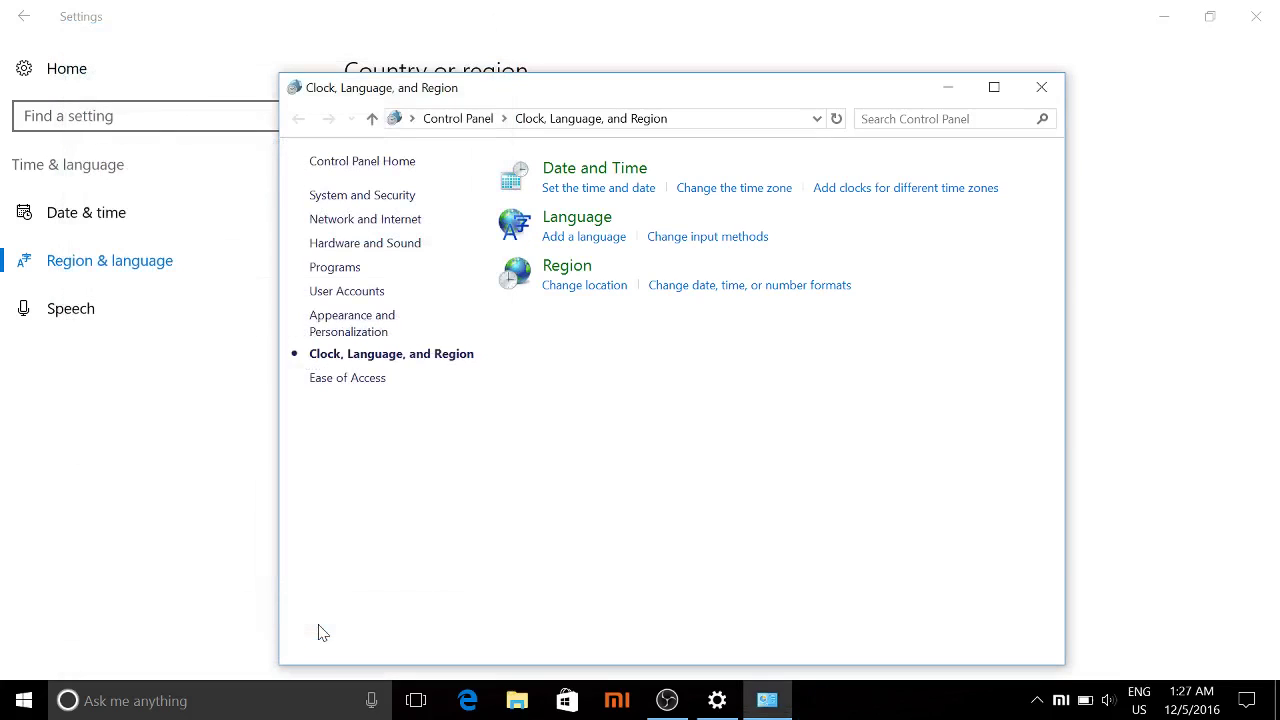
pyautogui.click(1041, 87)
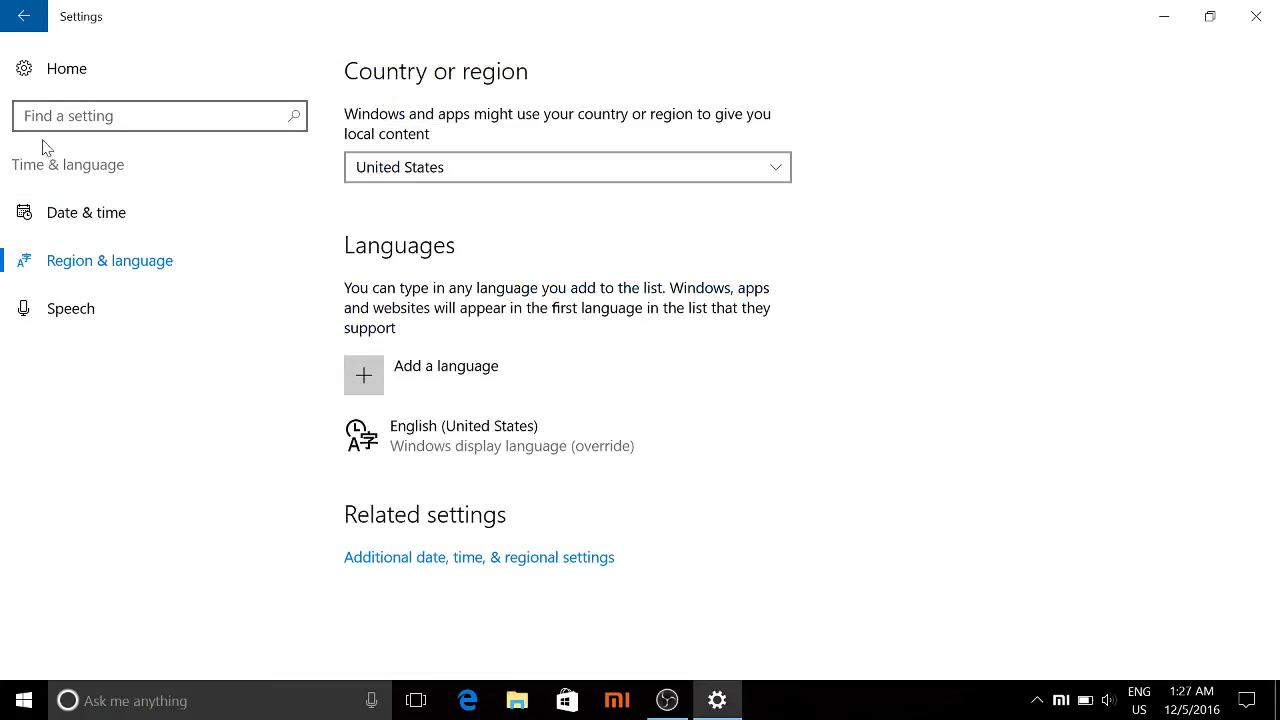
pyautogui.click(22, 22)
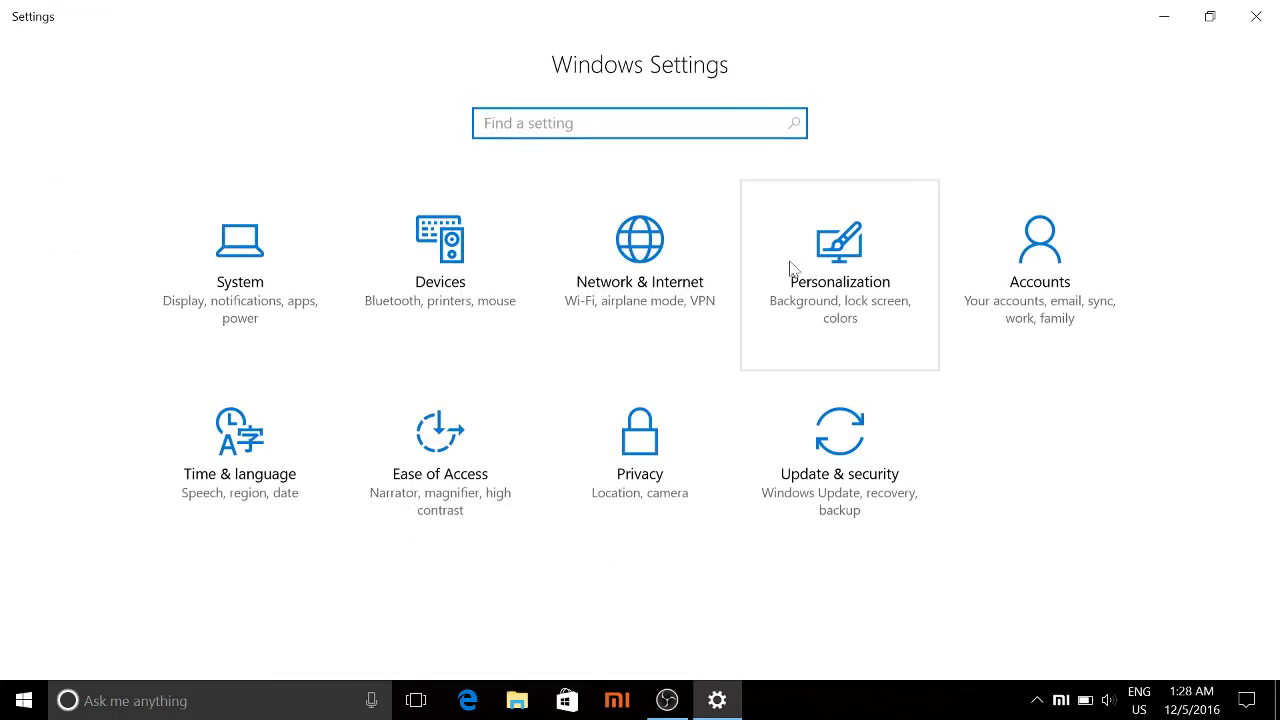
pyautogui.click(1256, 22)
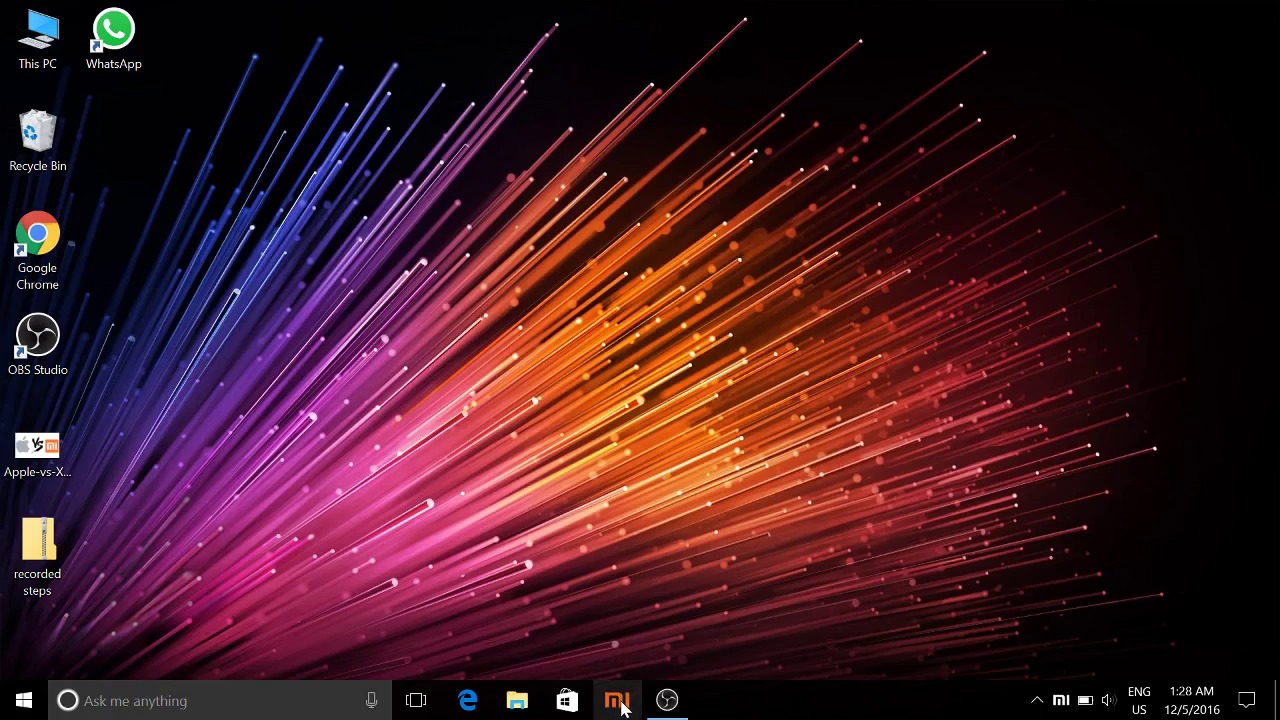
pyautogui.click(20, 697)
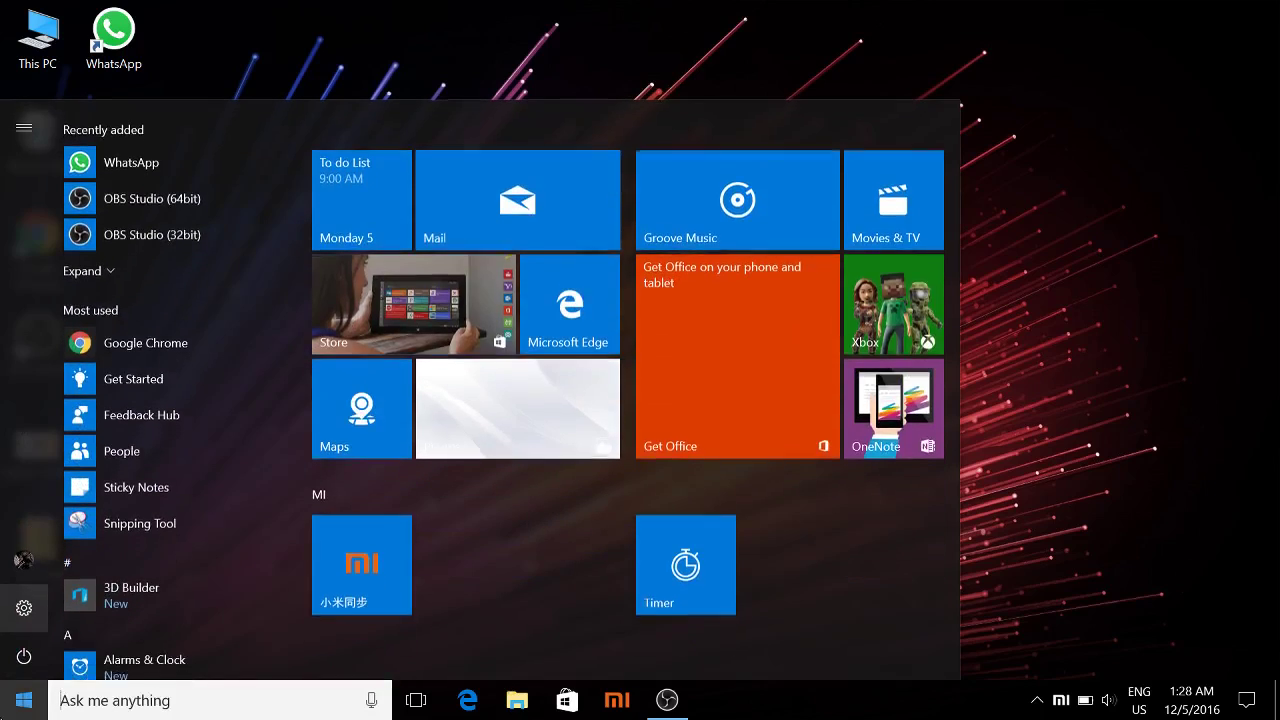
pyautogui.click(23, 608)
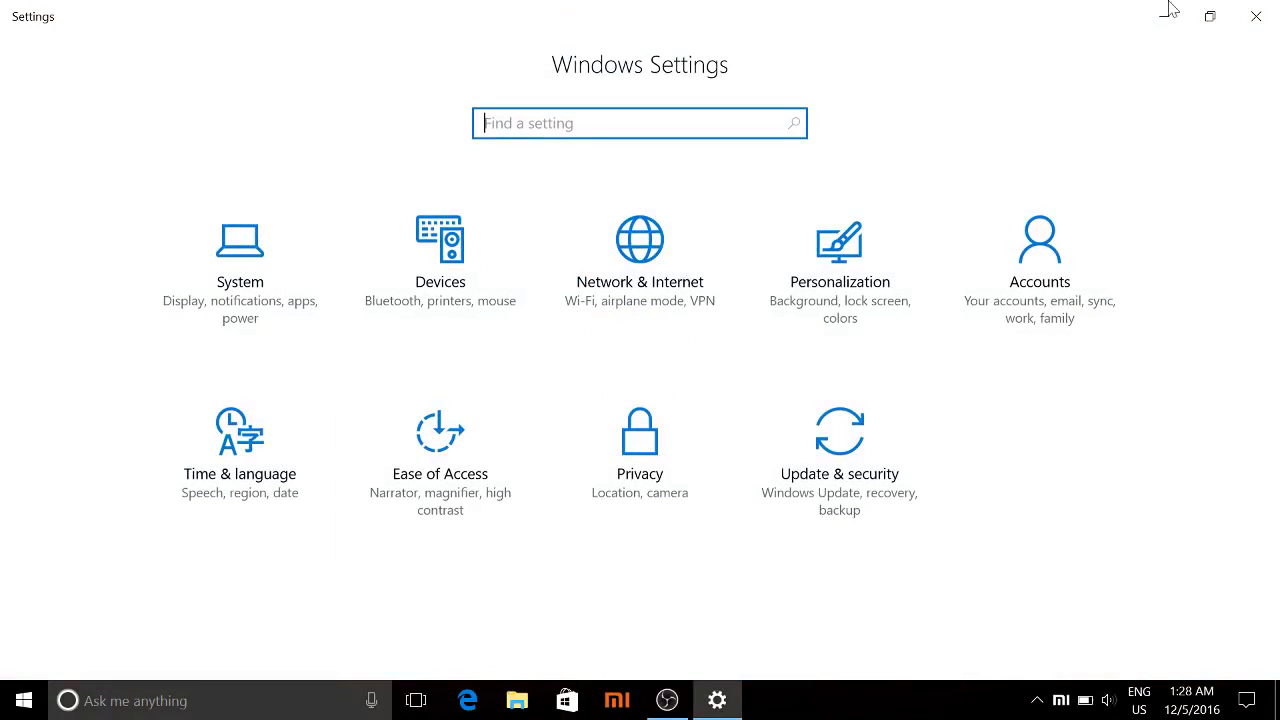
pyautogui.click(1255, 19)
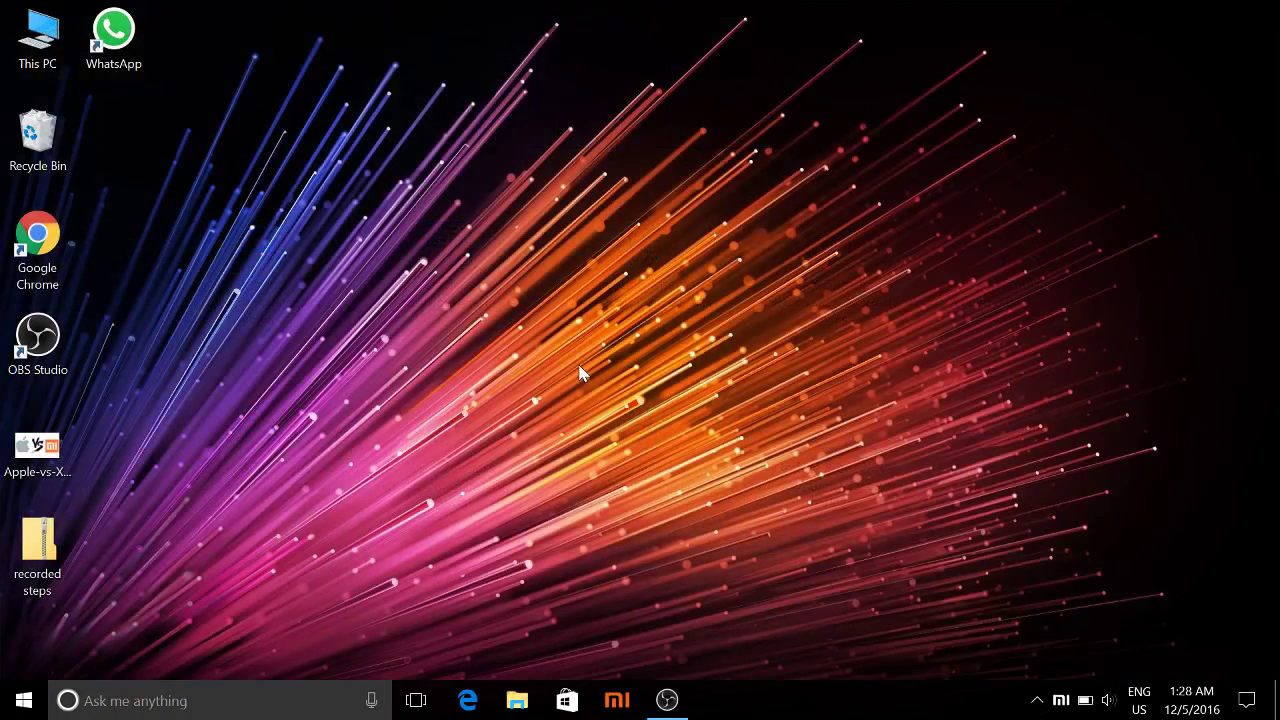